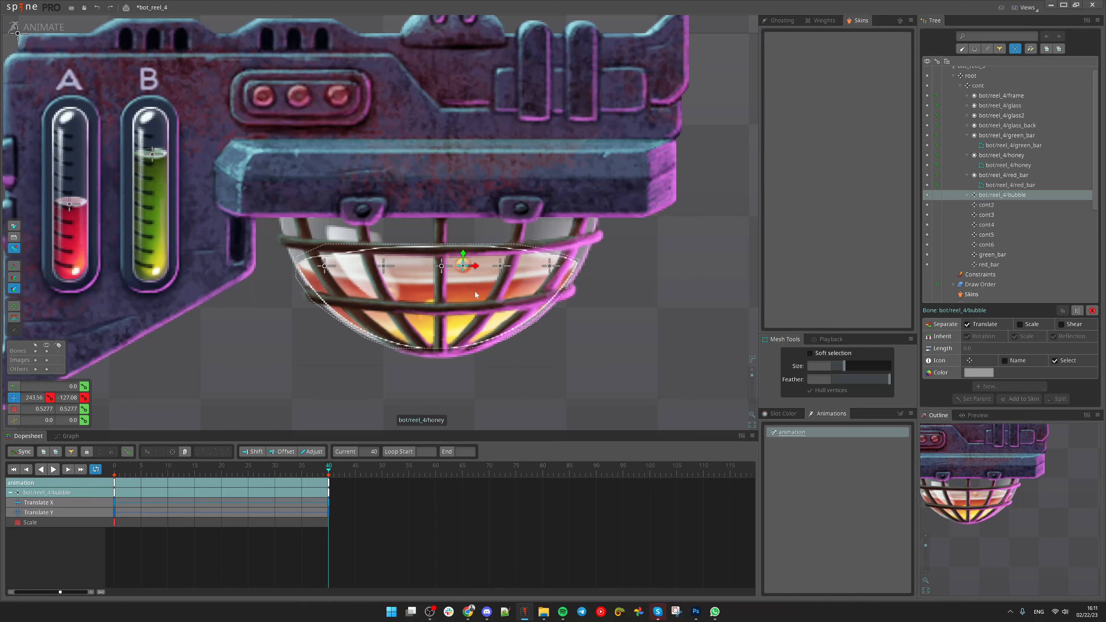
Scale the bubble bone up uniformly to about 1.165 at frame 40, and return to frame 0
key("x")
left_click_drag(714, 380, 838, 211)
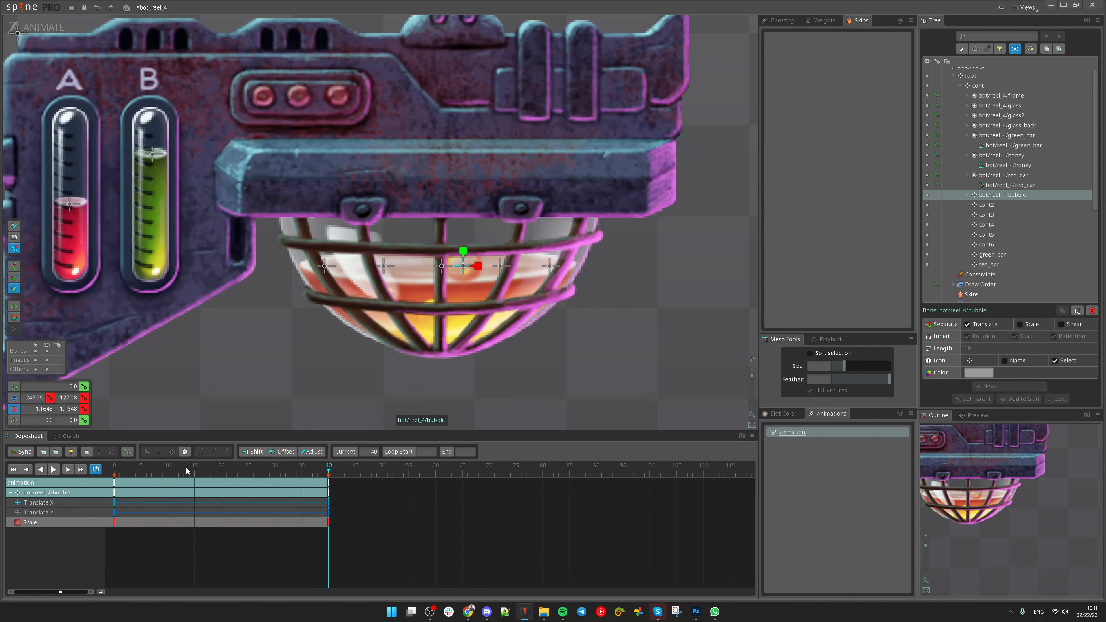
left_click(114, 469)
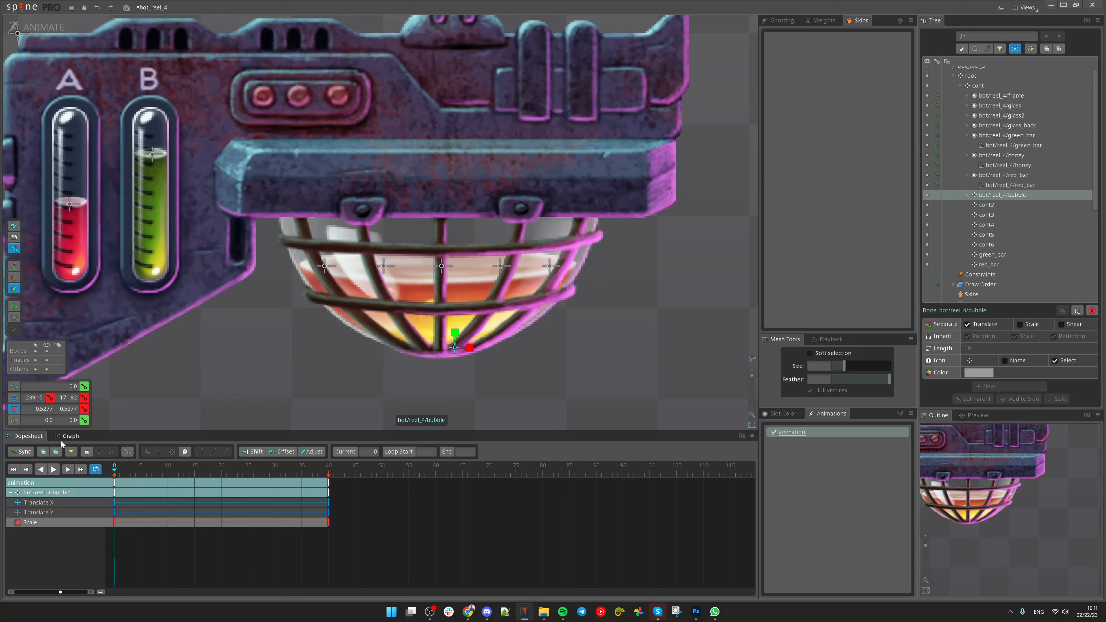
Give the bubble's Translate Y curve an ease-in shape from its frame 0 key and play the animation to check it
left_click(69, 436)
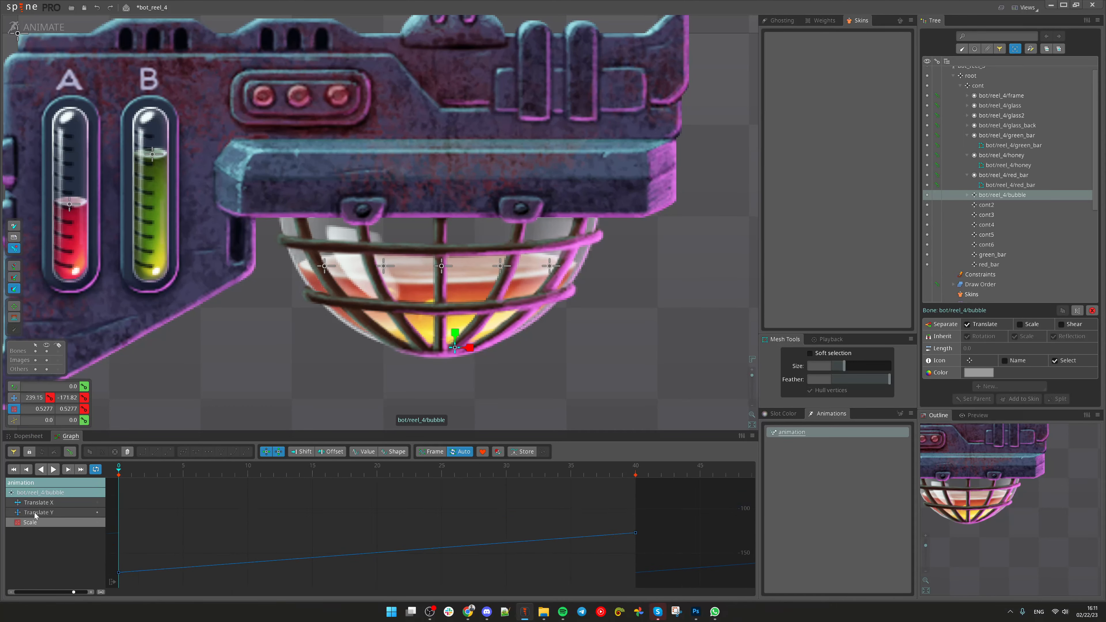
scroll(459, 521, "down", 5)
left_click(119, 555)
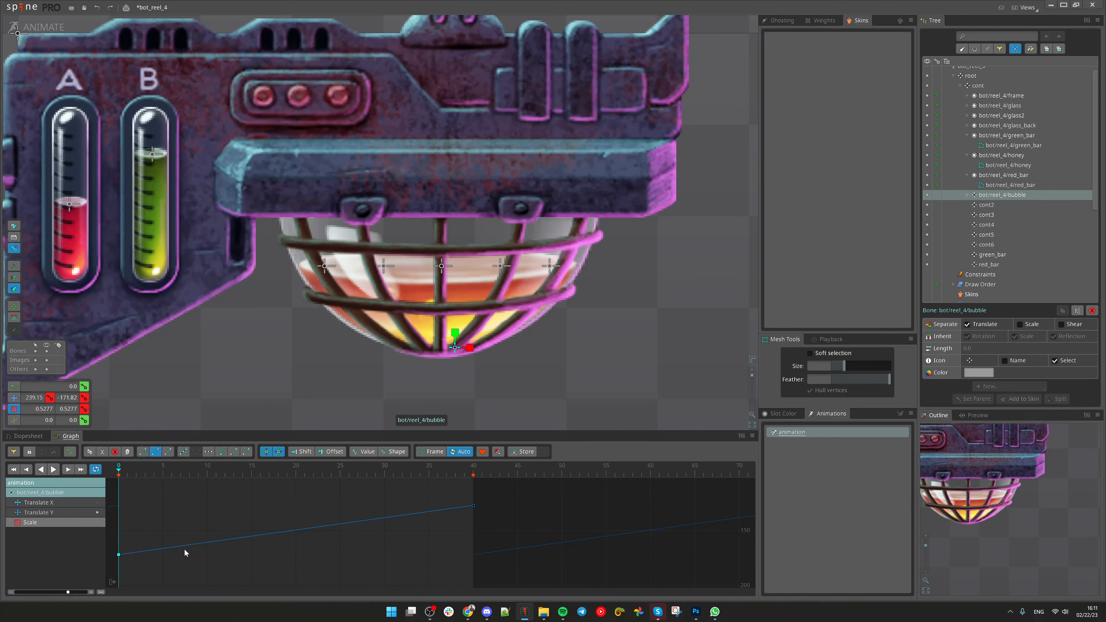
left_click(249, 454)
left_click(234, 451)
key("space")
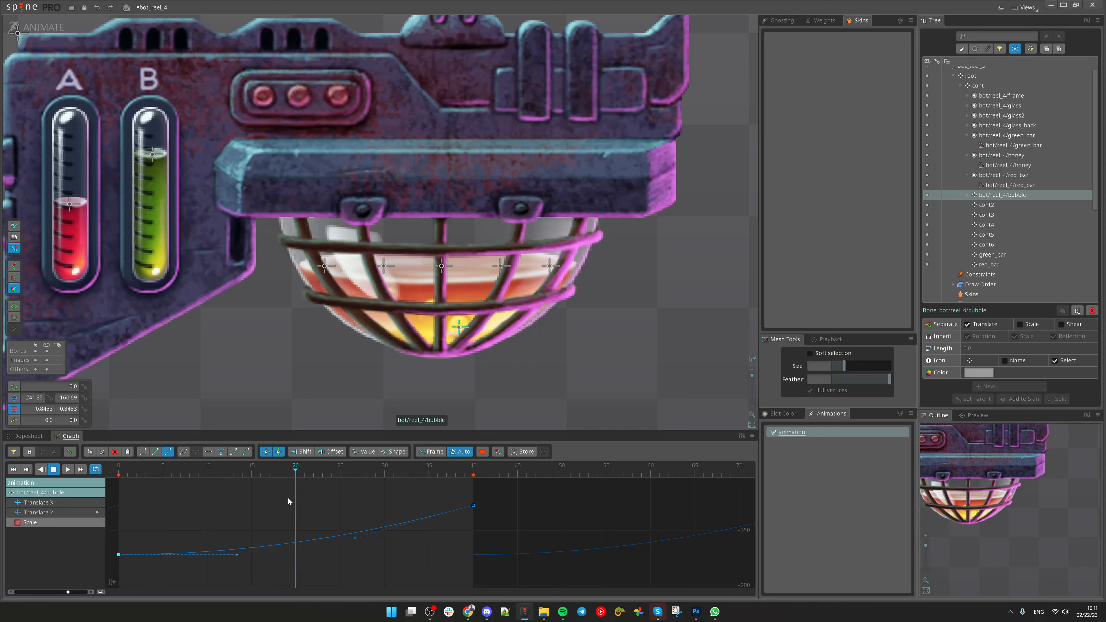
key("space")
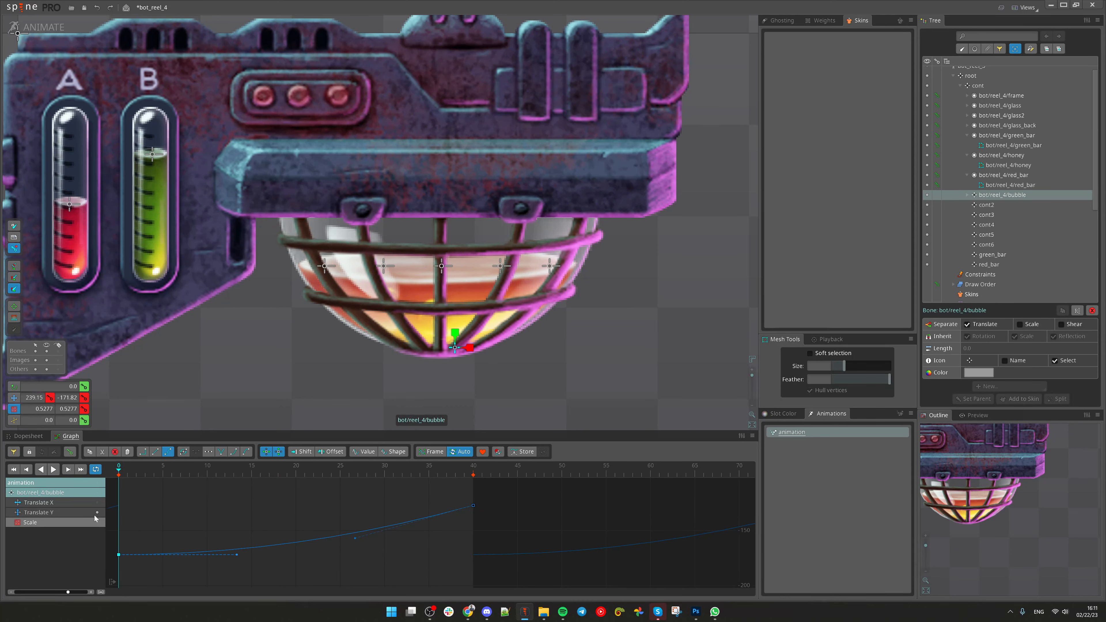
Apply the same ease-in shape to the bubble's Scale curve from frame 0 and preview the playback
left_click(100, 524)
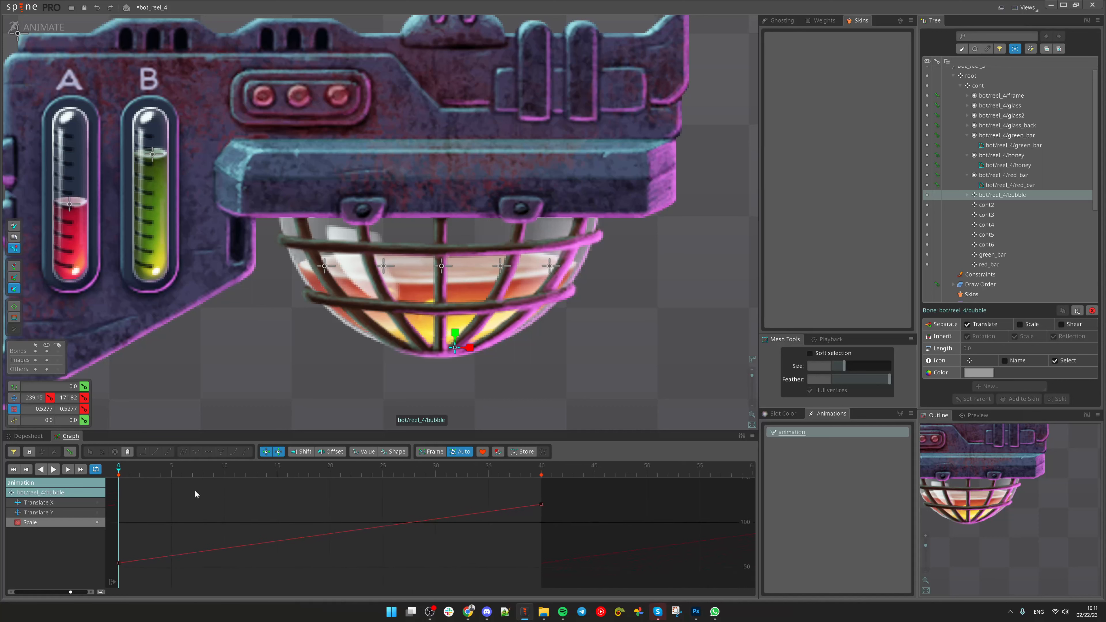
left_click(246, 452)
left_click(234, 452)
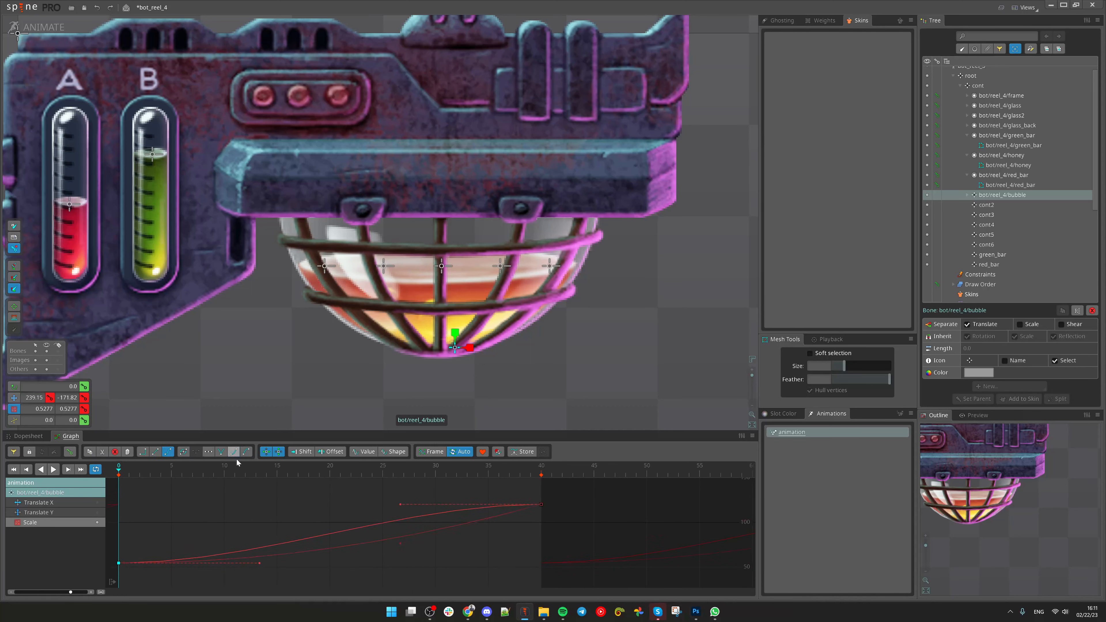
left_click(233, 451)
left_click_drag(163, 478, 20, 531)
key("space")
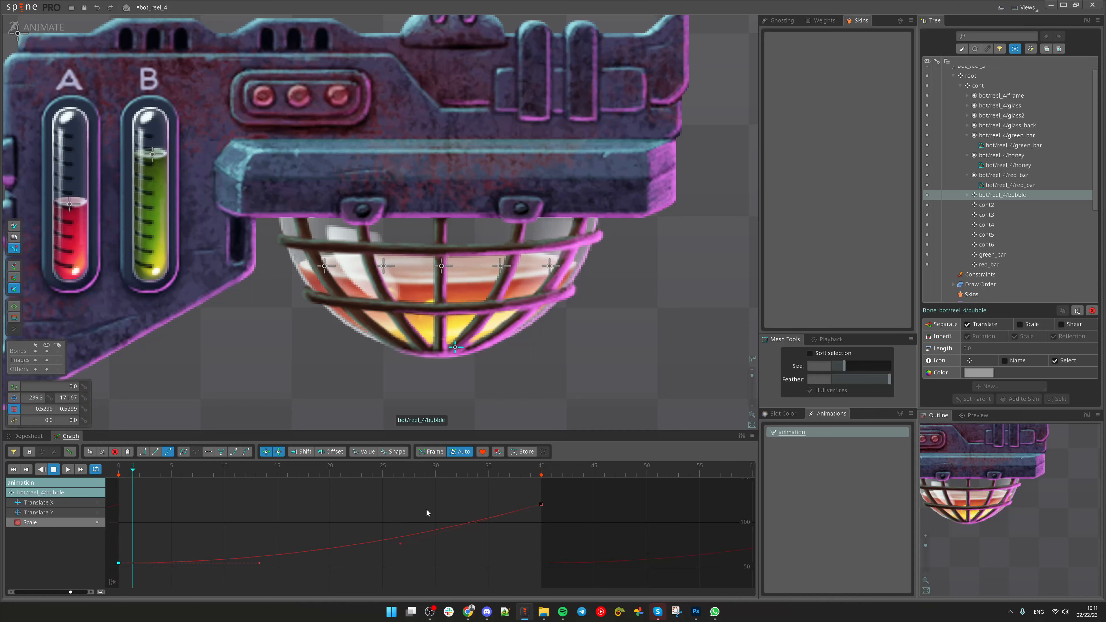
key("space")
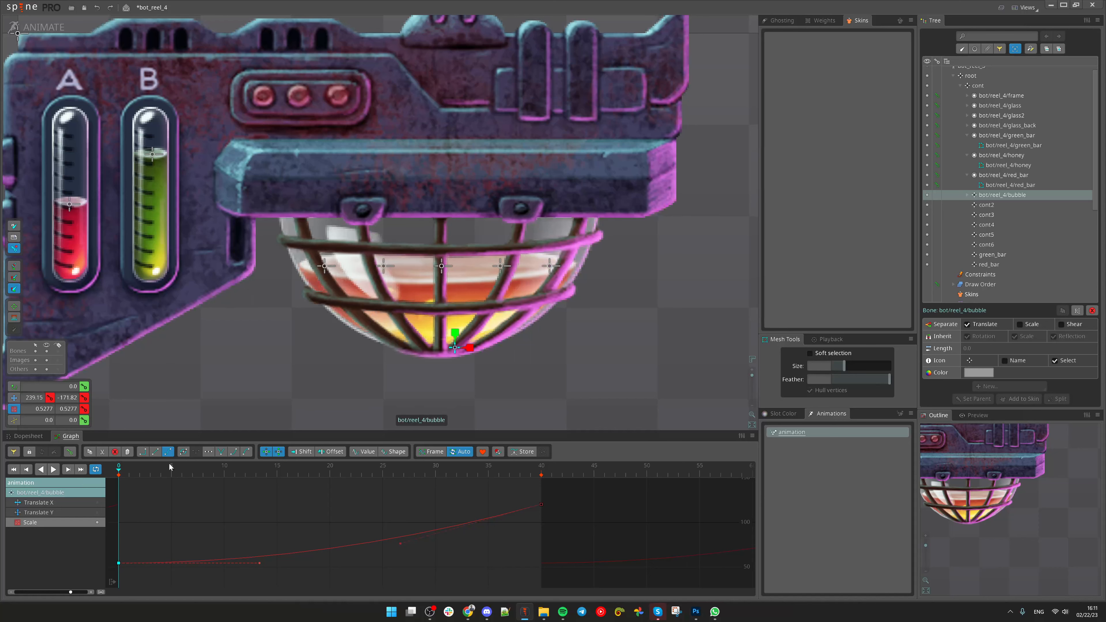
Key the bubble's sideways drift by shifting its X position at frames 10, 20 and 32
left_click(99, 504)
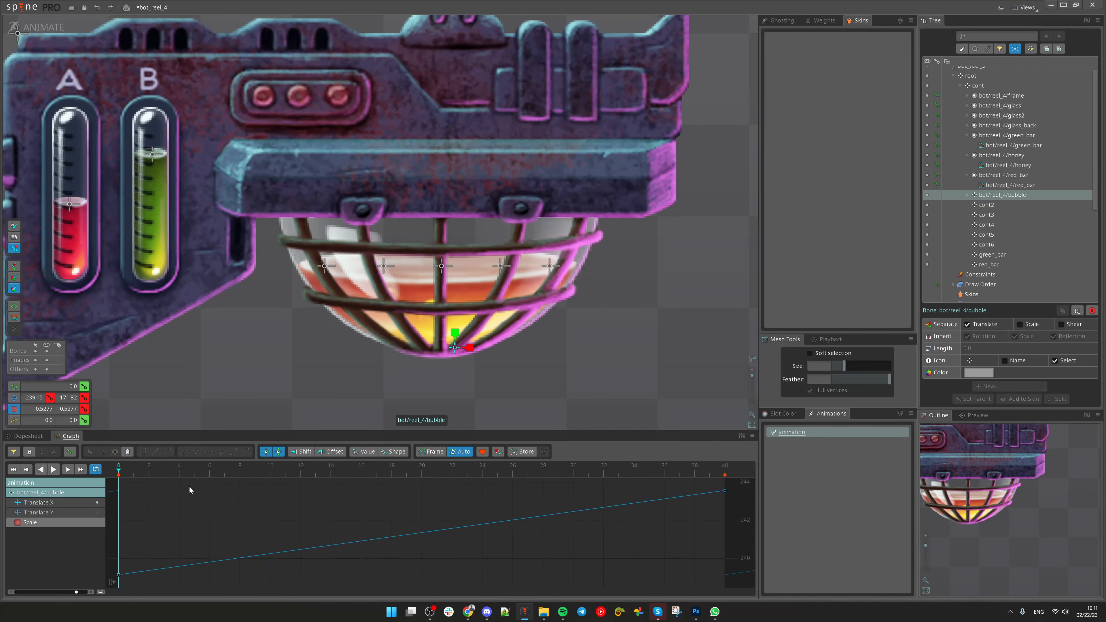
scroll(631, 347, "down", 3)
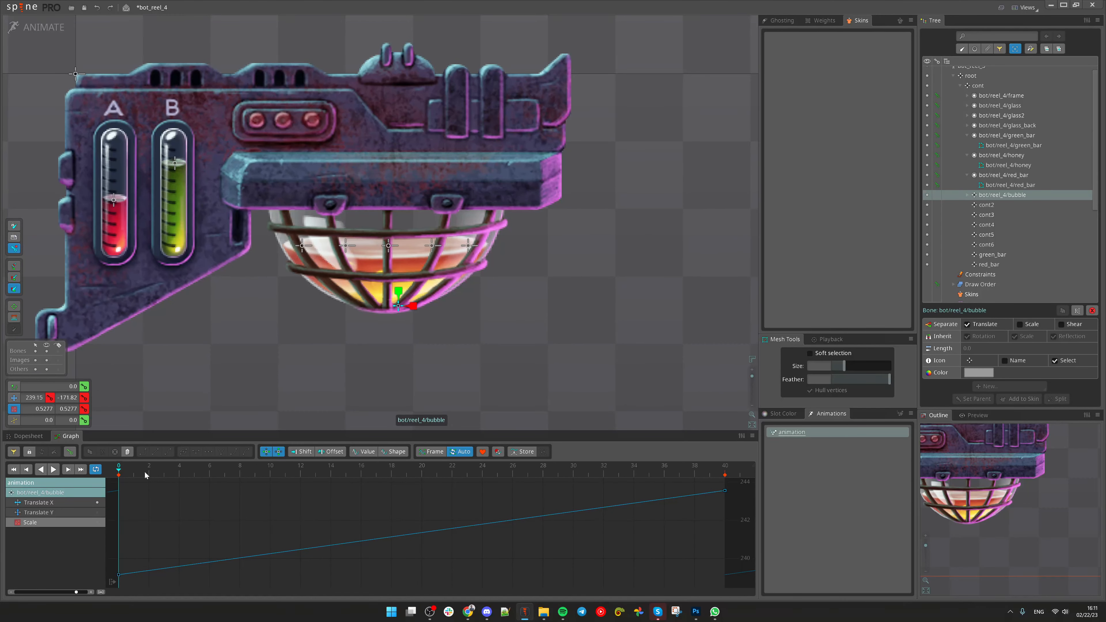
left_click_drag(146, 474, 315, 470)
left_click(39, 436)
left_click(179, 472)
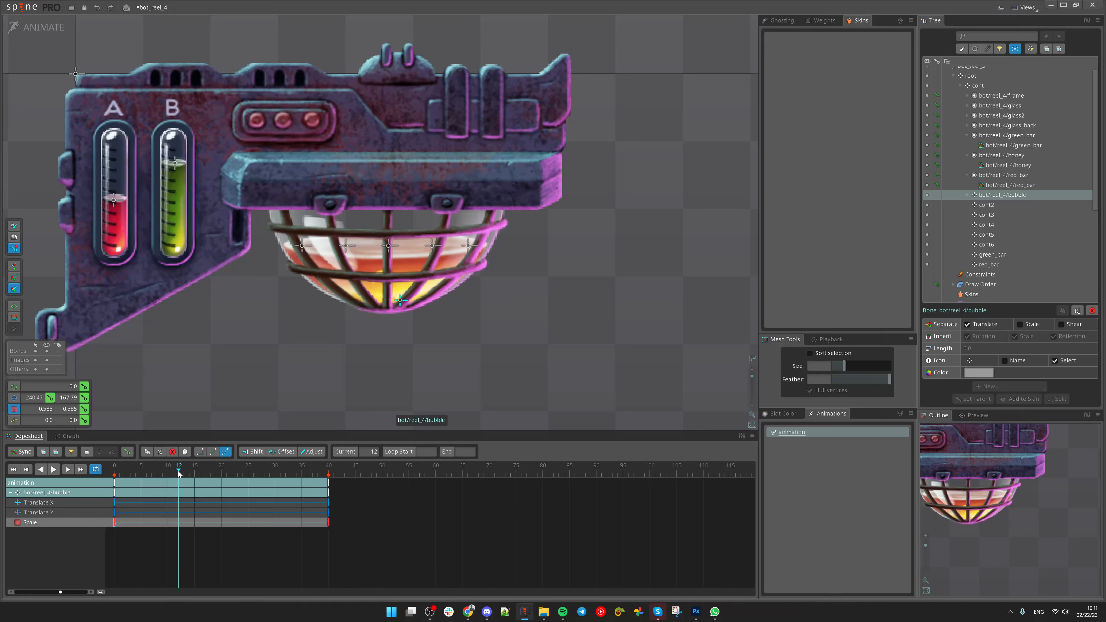
left_click_drag(178, 471, 168, 471)
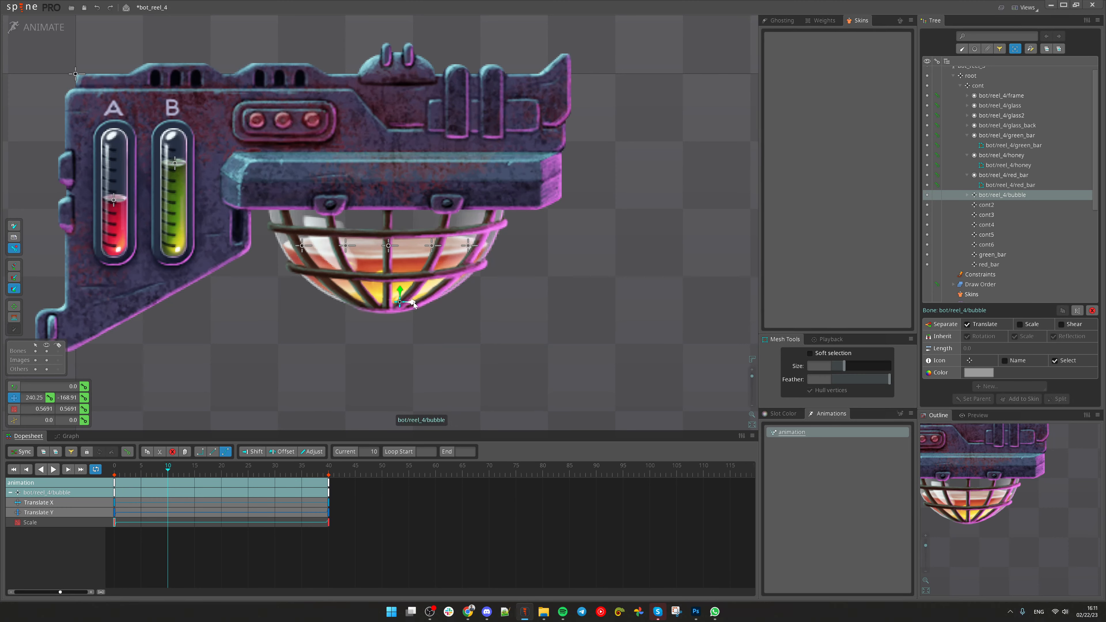
left_click_drag(414, 302, 415, 267)
left_click(221, 468)
left_click(285, 468)
Smooth all of the bubble's Translate X keys with Bezier curves and play the animation
left_click_drag(307, 505, 96, 482)
left_click(226, 455)
key("space")
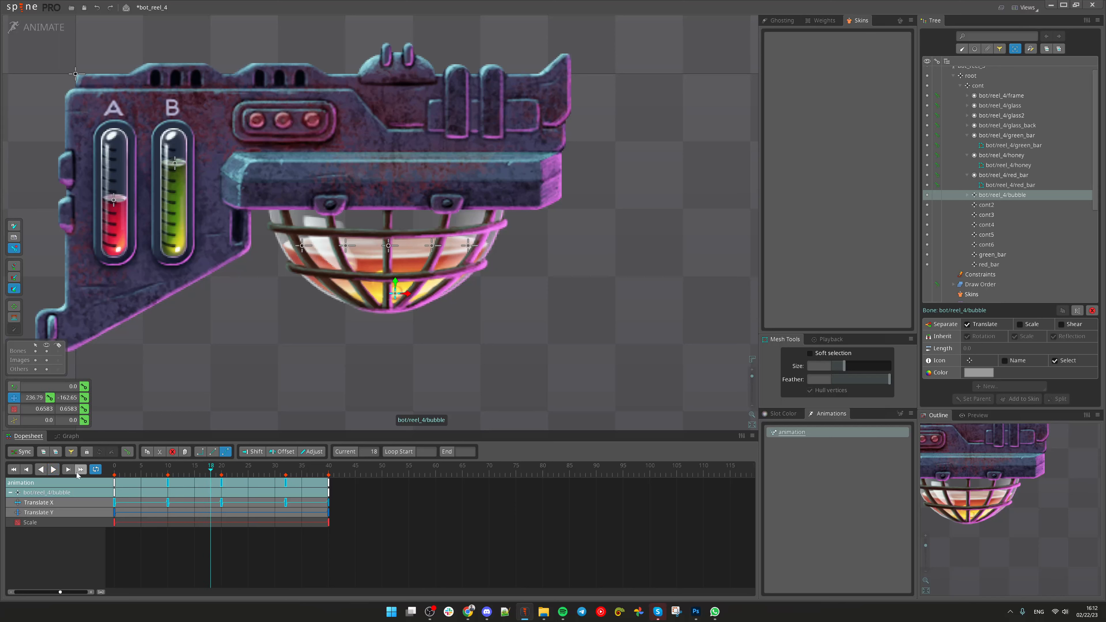
Flatten the bubble's Translate X curve by reducing its swings, moving the frame 32 key to frame 31 at about 245, and preview it
left_click(67, 436)
key("space")
left_click(408, 504)
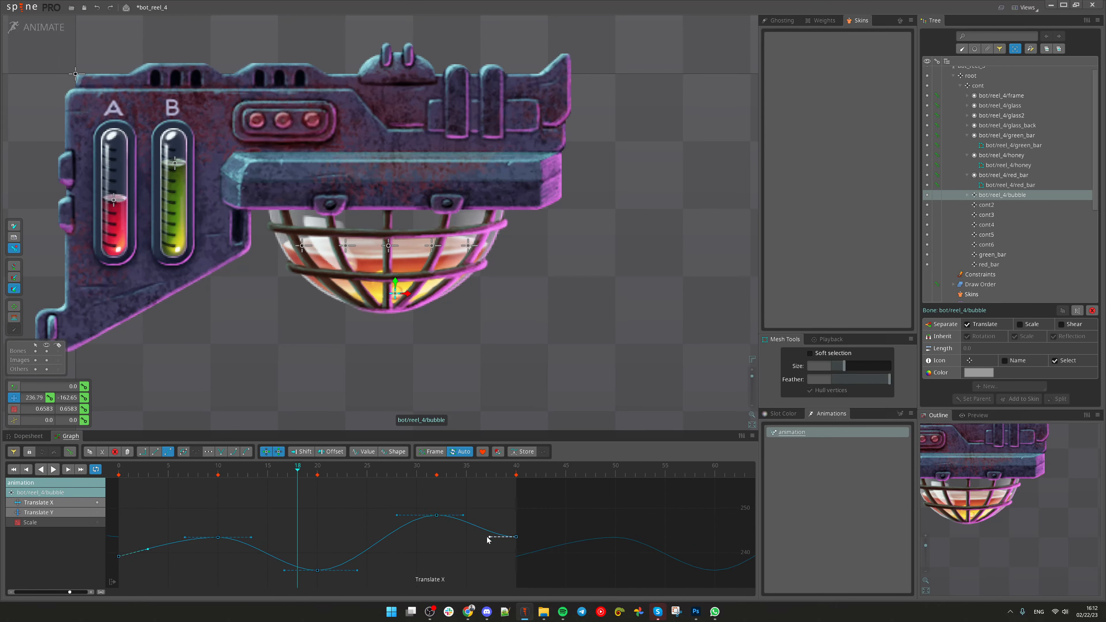
left_click(436, 515)
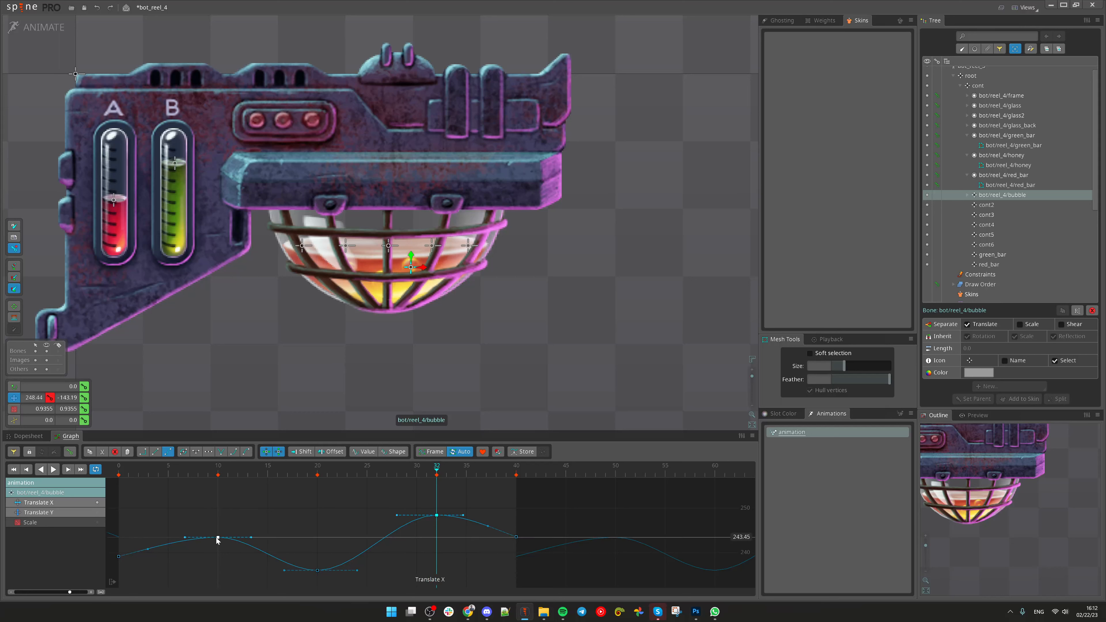
left_click_drag(218, 540, 217, 548)
left_click_drag(317, 571, 317, 562)
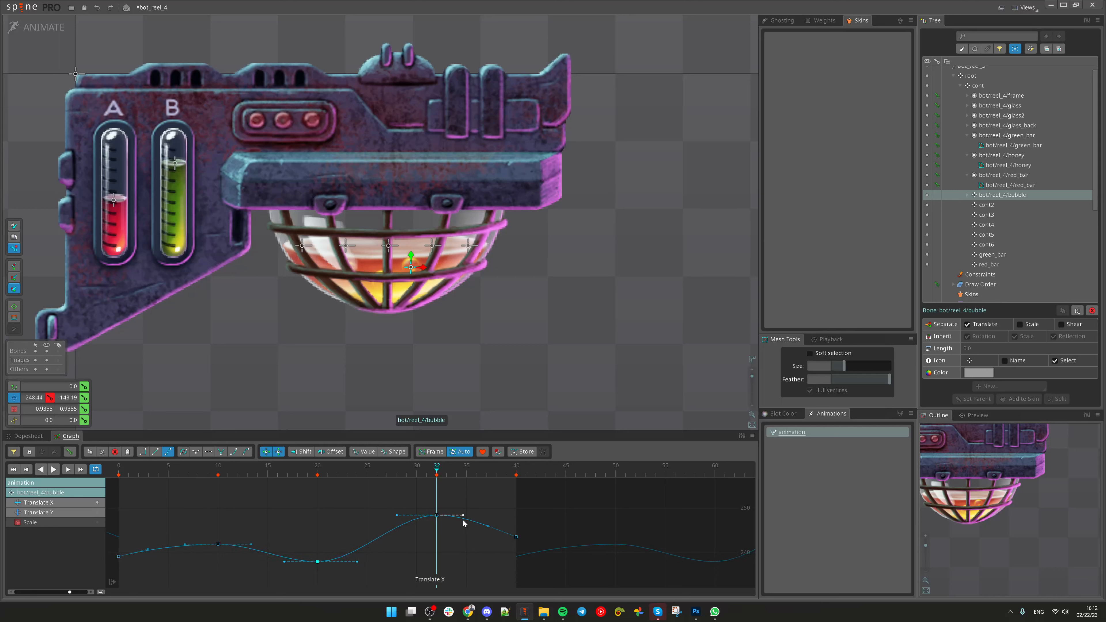
left_click_drag(437, 516, 426, 530)
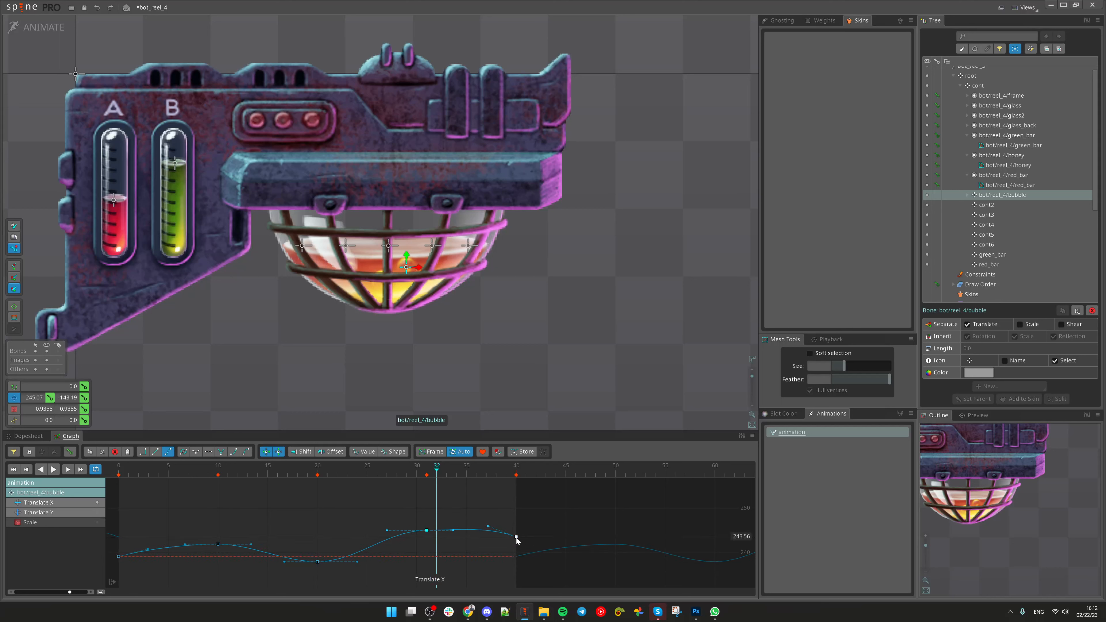
left_click_drag(516, 537, 515, 548)
left_click(222, 520)
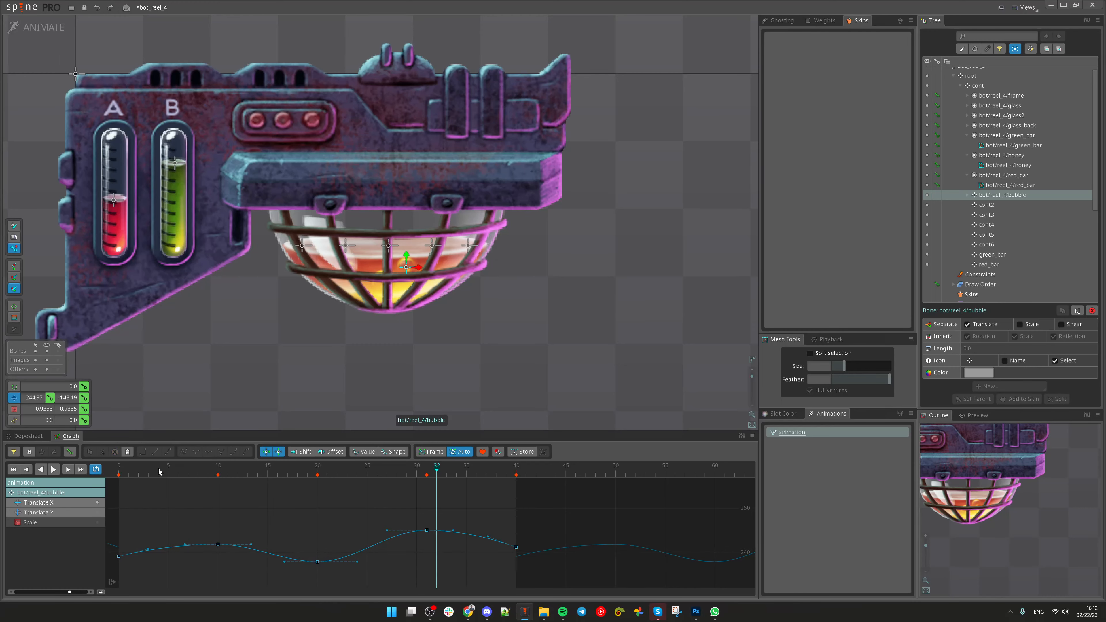
left_click(158, 468)
key("d")
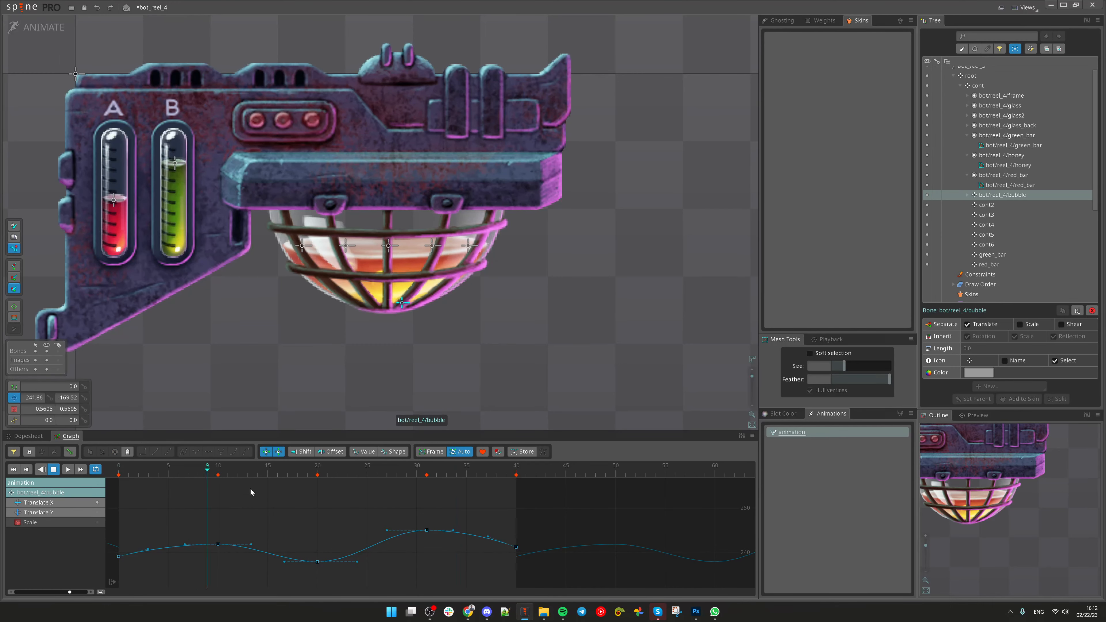
key("d")
In setup mode, recalculate automatic weights on the honey mesh's upper vertices for bones cont2 to cont6
scroll(399, 275, "up", 4)
left_click_drag(258, 221, 555, 258)
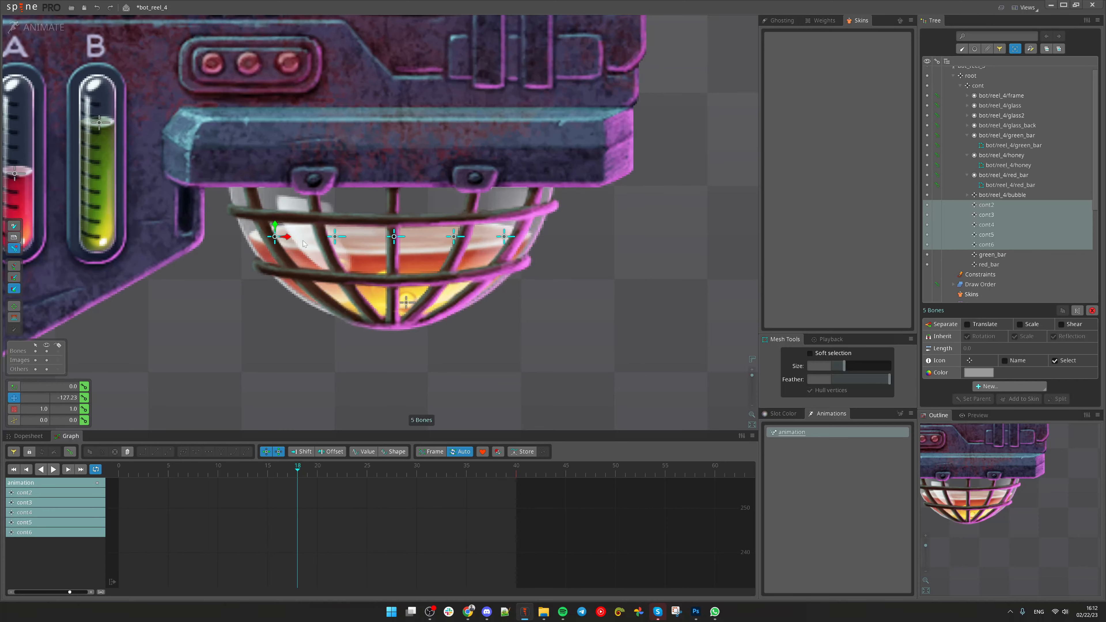
scroll(349, 248, "up", 2)
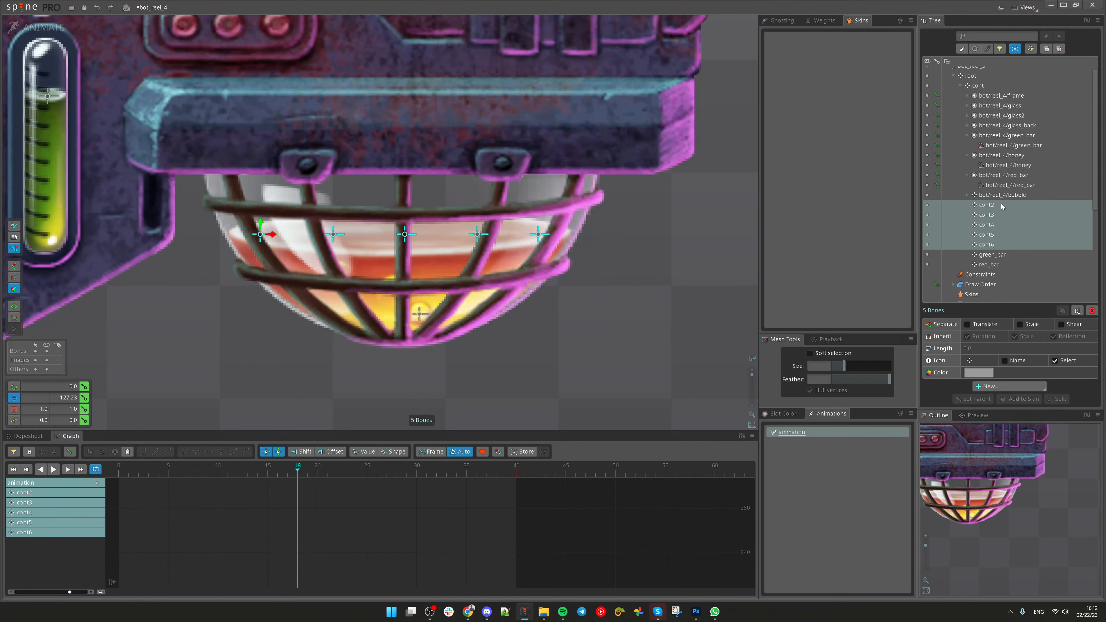
left_click(1008, 165)
left_click(42, 27)
scroll(208, 291, "up", 1)
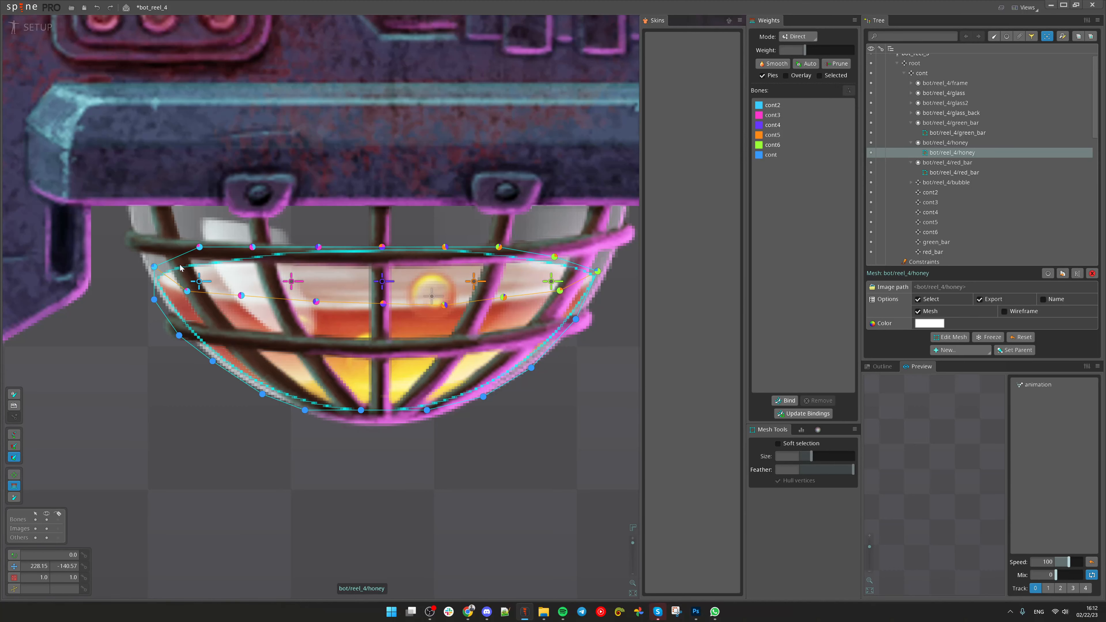
left_click(154, 267)
left_click_drag(125, 217, 633, 311)
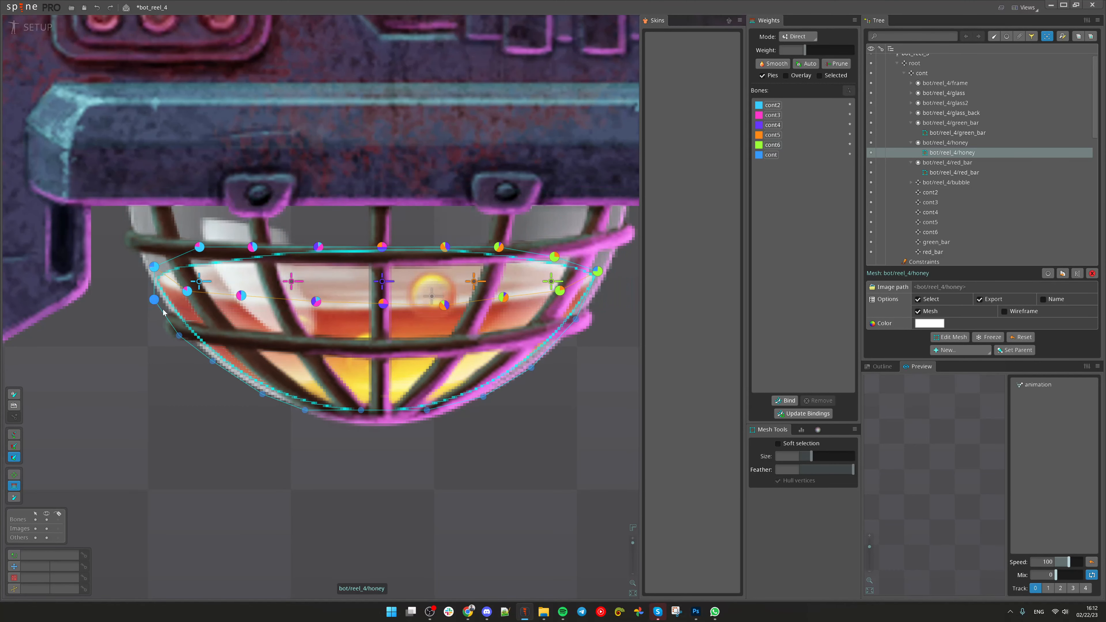
left_click(773, 145)
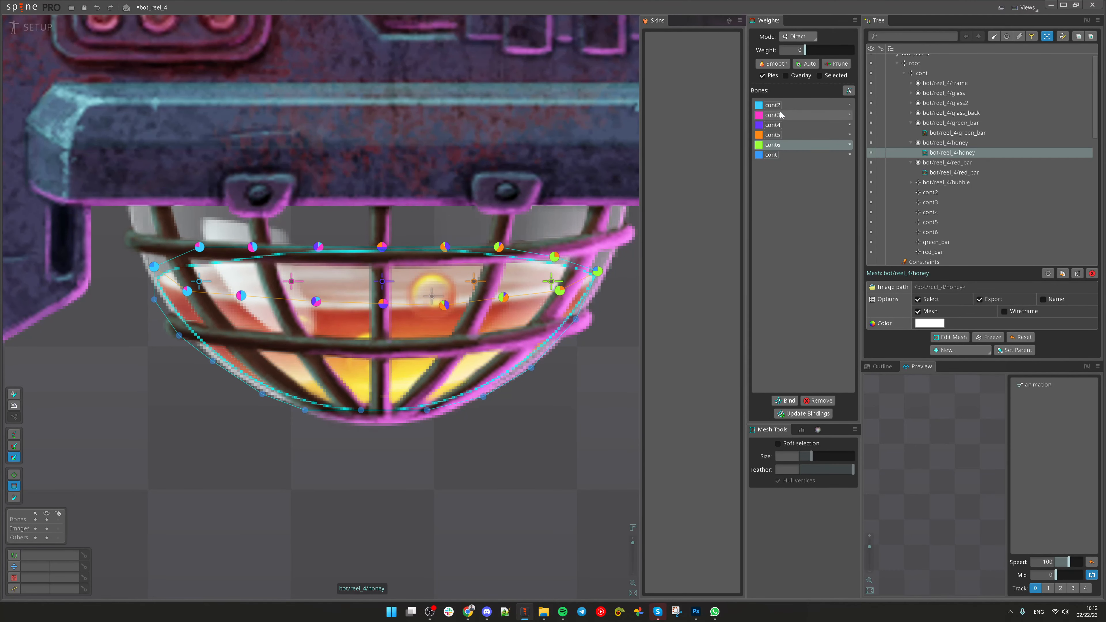
left_click(773, 105, "shift")
scroll(536, 388, "down", 2)
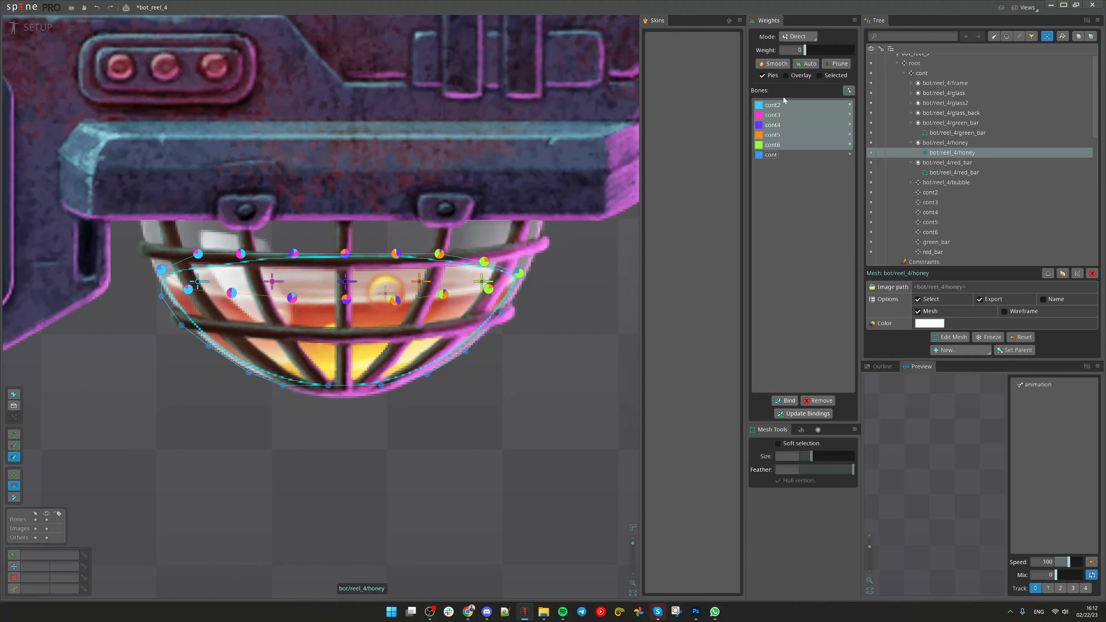
left_click(806, 63)
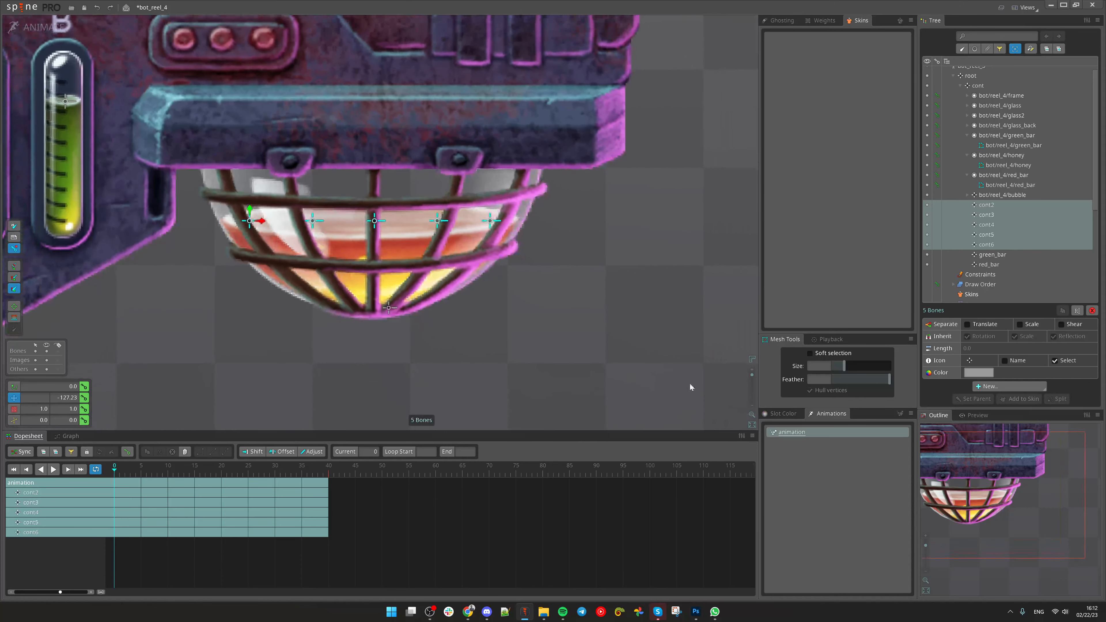
Key bones cont2 to cont6 at Y -122.81 on frame 0 and Y -133.27 on frame 20, and copy the frame 0 keys
left_click_drag(275, 221, 275, 212)
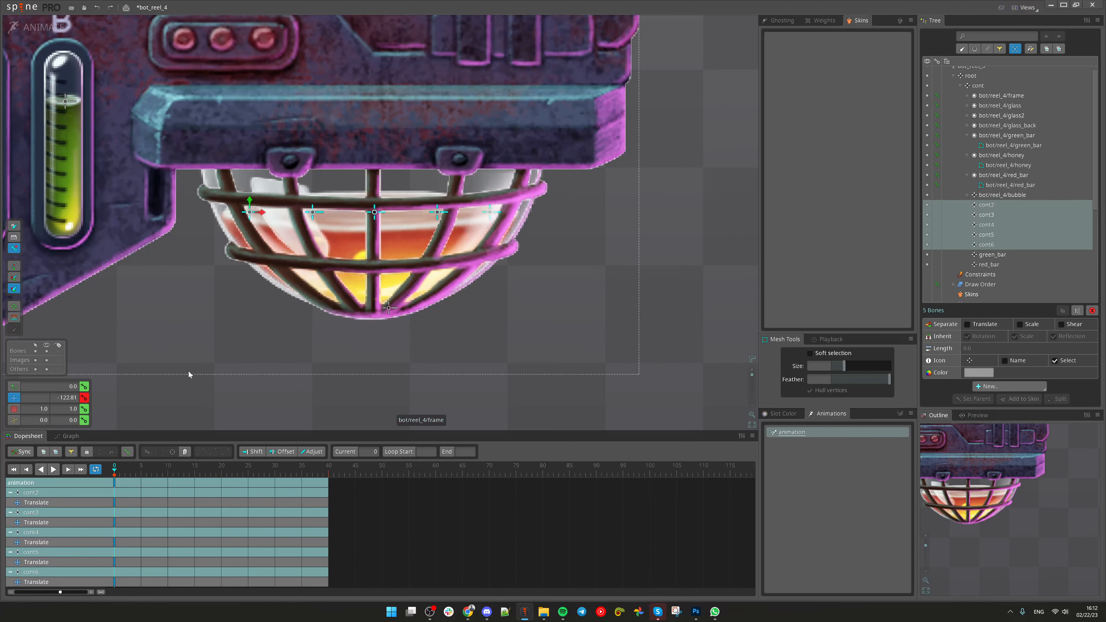
left_click(221, 469)
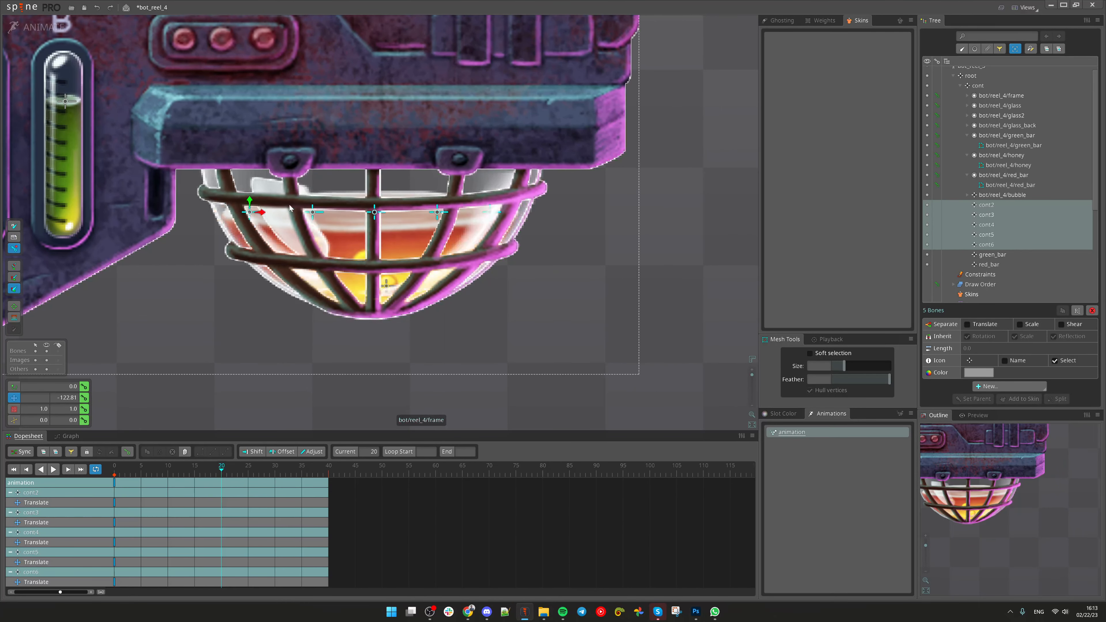
left_click_drag(252, 206, 253, 226)
left_click(114, 469)
left_click(114, 482)
key("ctrl+c")
Rotate bones cont2 to cont6 to about 17.4° at frame 0 and about 348.3° at frame 20
scroll(407, 280, "down", 2)
key("c")
left_click_drag(662, 320, 671, 206)
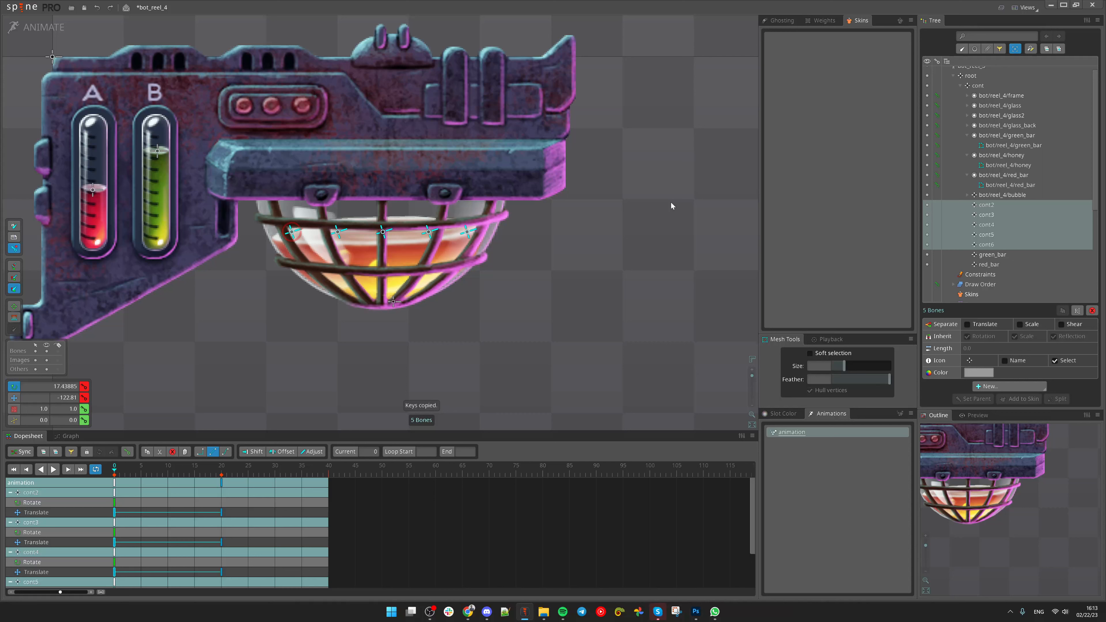
left_click(222, 488)
key("ctrl+v")
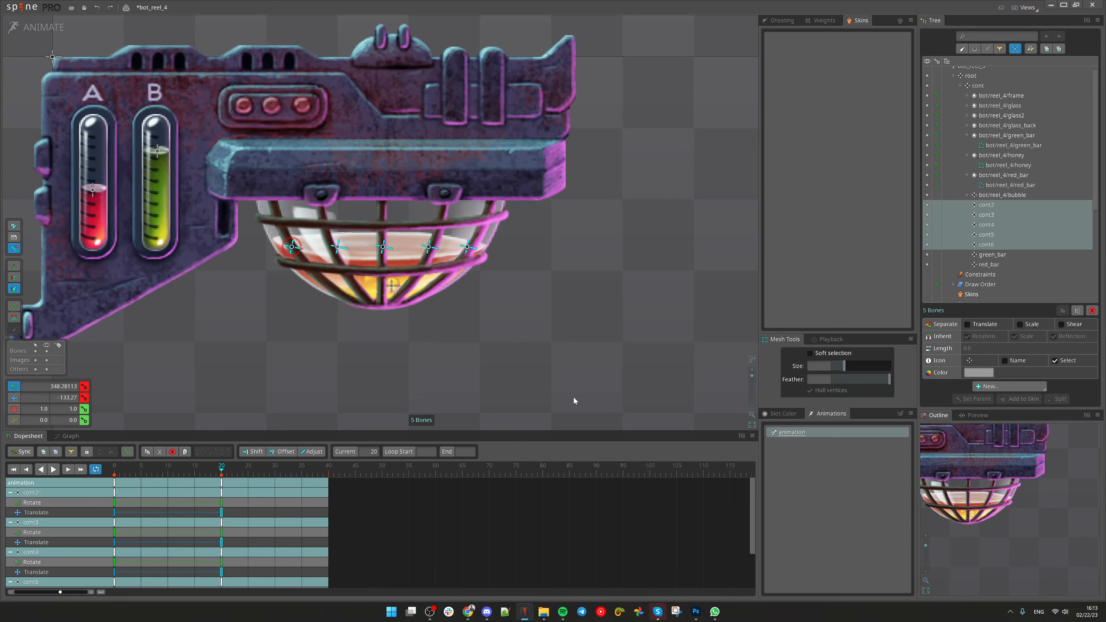
Scale bones cont2 to cont6 in Y to about 0.47 at frame 0 and about 1.35 at frame 20
left_click(115, 469)
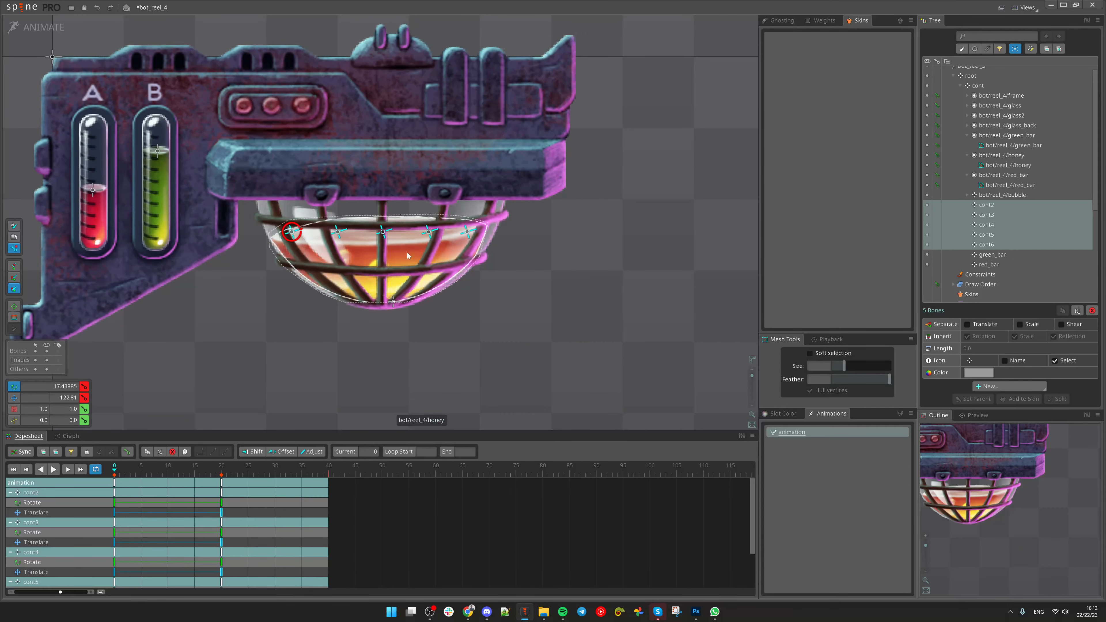
left_click_drag(290, 218, 325, 283)
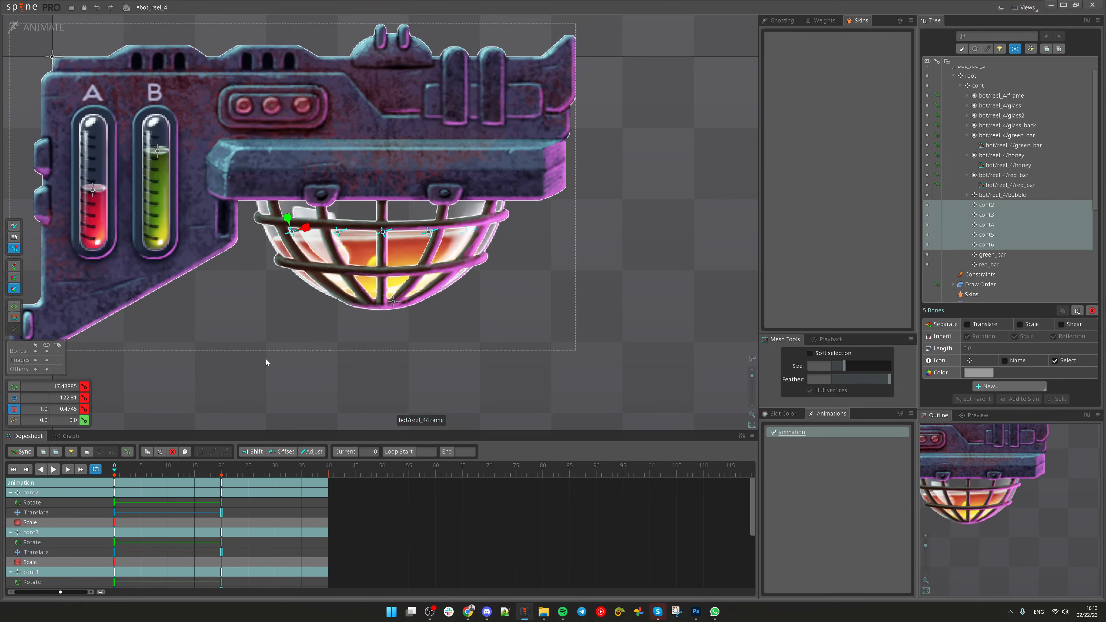
left_click(223, 482)
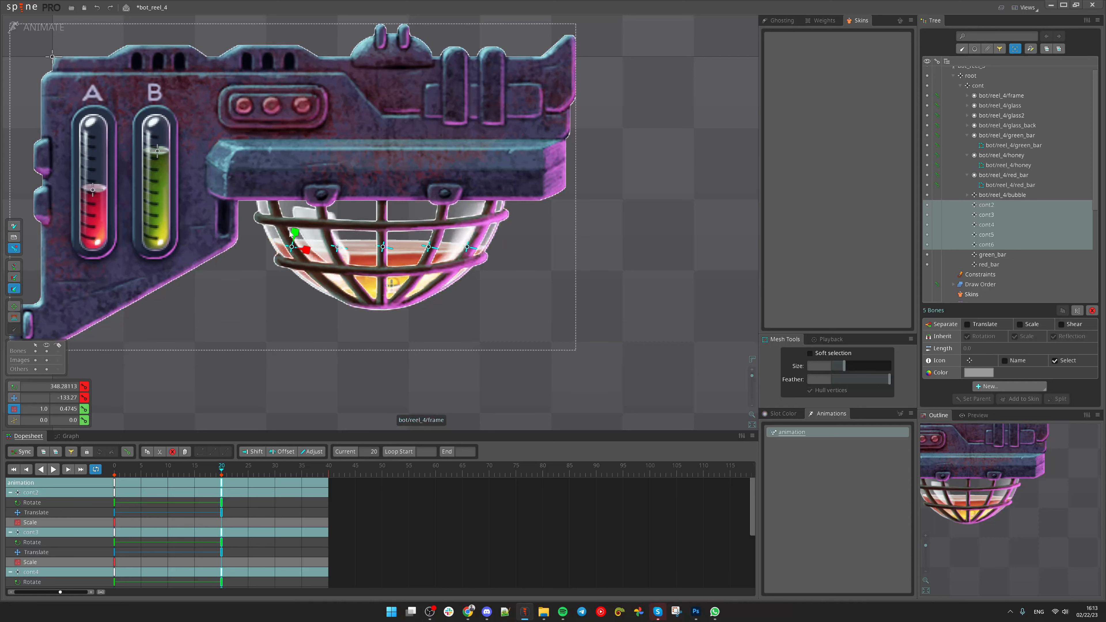
left_click_drag(302, 140, 304, 176)
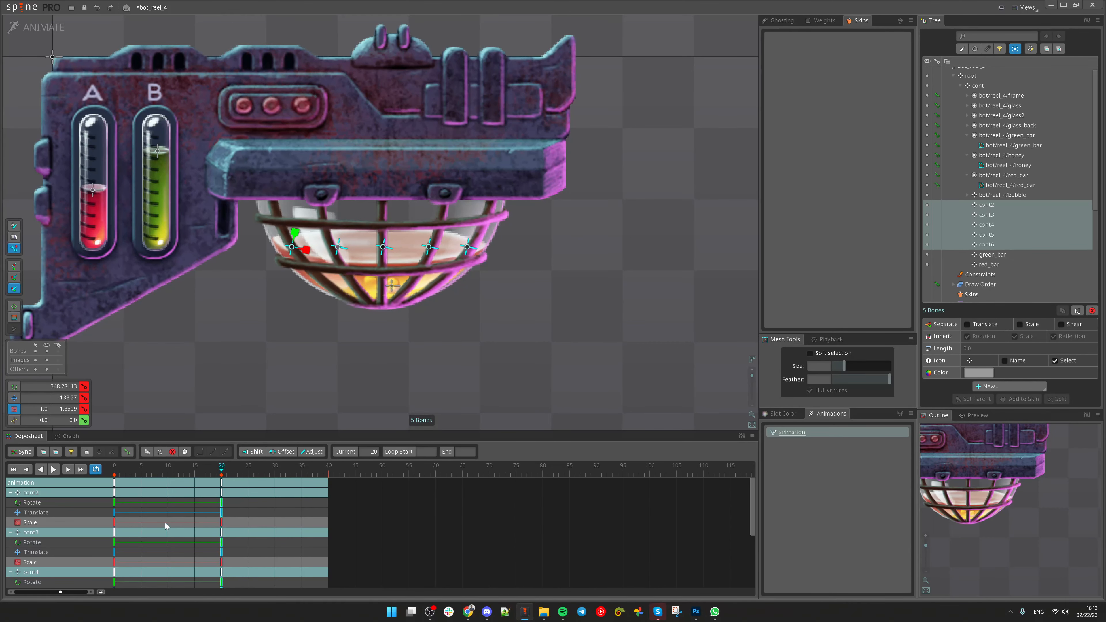
Shear bones cont2 to cont6 in Y to about 46.3 at frame 20 and about -29.3 at frame 0
scroll(341, 228, "up", 1)
key("z")
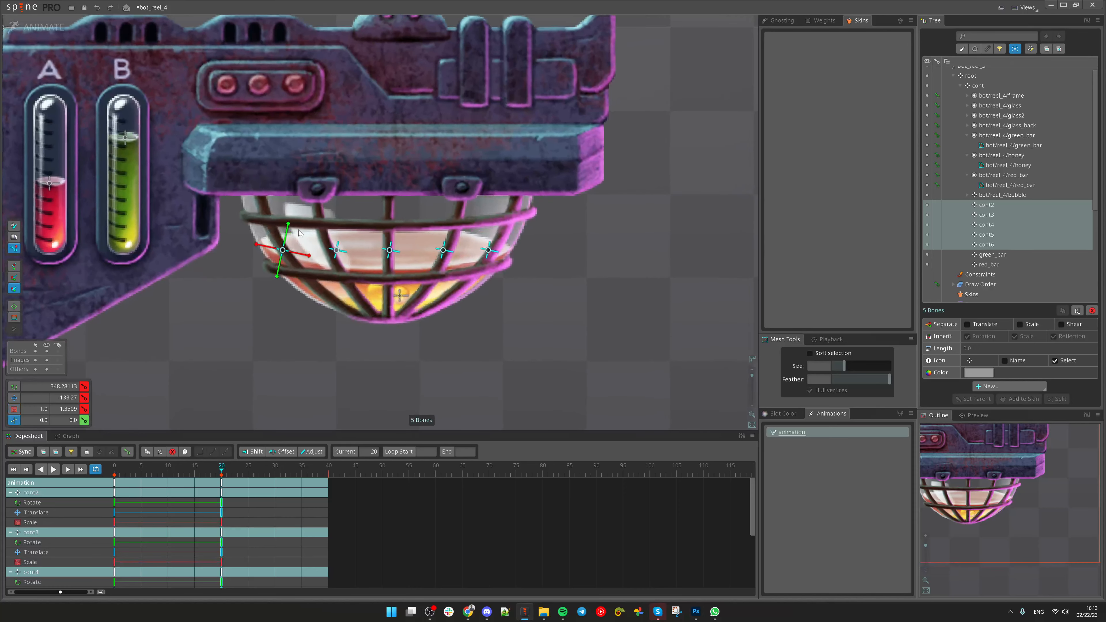
left_click_drag(287, 223, 266, 221)
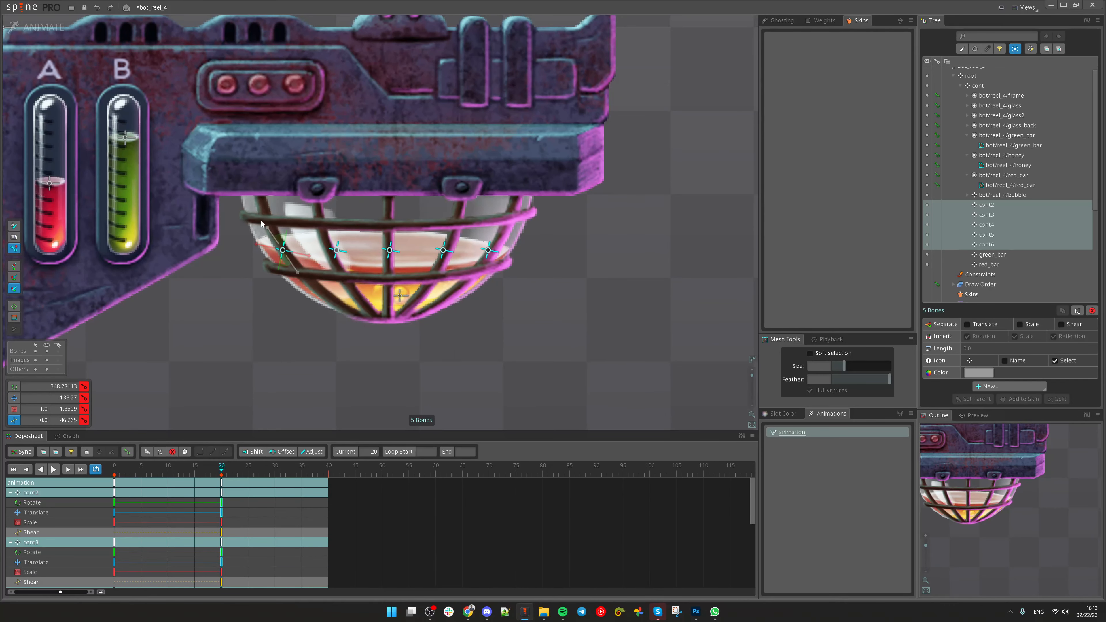
left_click(122, 470)
left_click(114, 468)
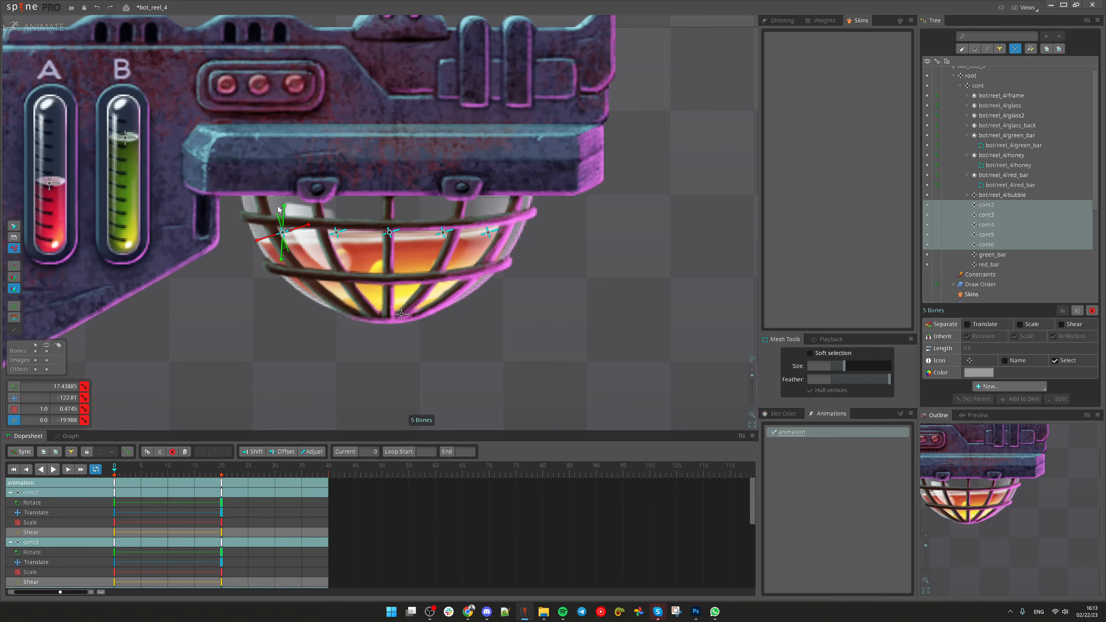
left_click_drag(284, 209, 288, 204)
Copy the frame 0 keys of cont2 to cont6 to frame 40 and set the keys' interpolation to Bezier
left_click(114, 482)
key("ctrl+c")
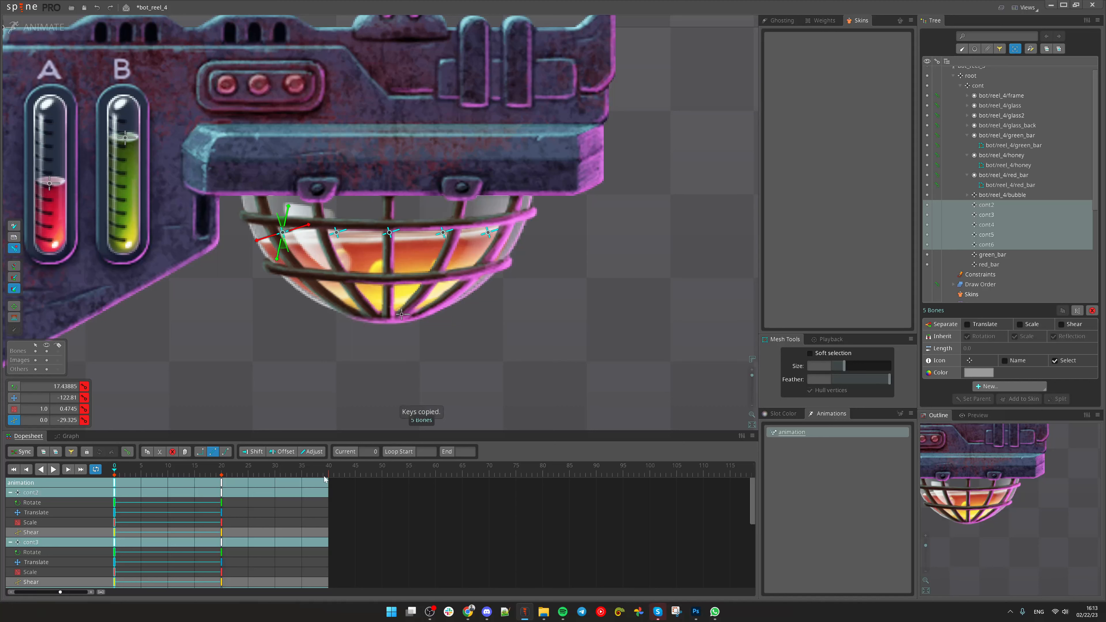
left_click(329, 470)
key("ctrl+v")
left_click(222, 482)
left_click(225, 451)
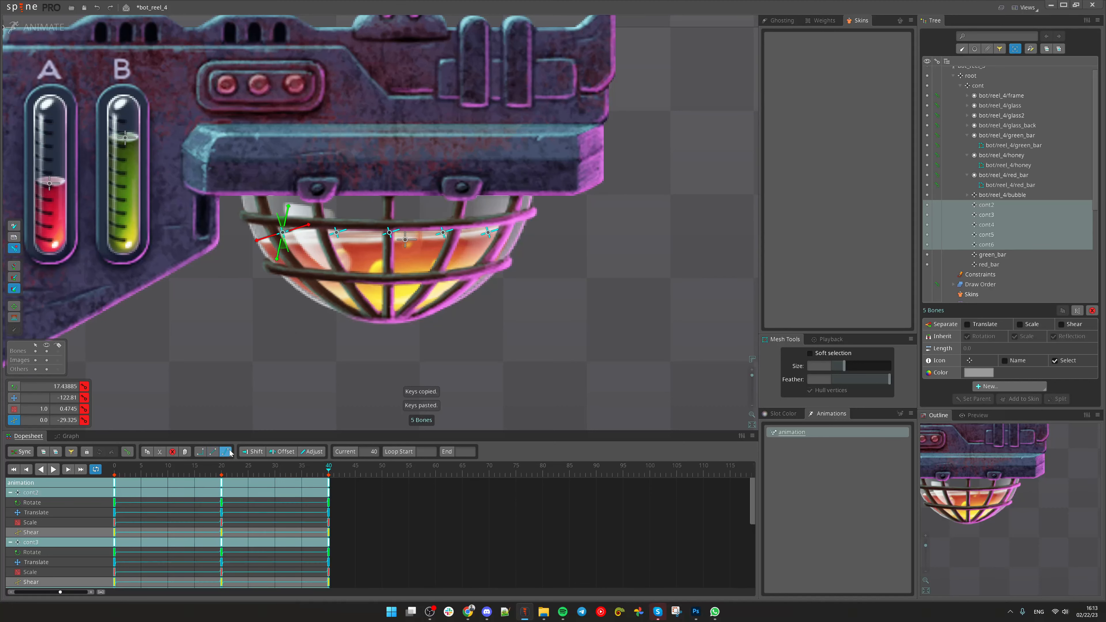
Filter the keys to Rotate and offset the rotation keys of cont2 to cont6 so the frame 20 key lands on frame 25
left_click(70, 451)
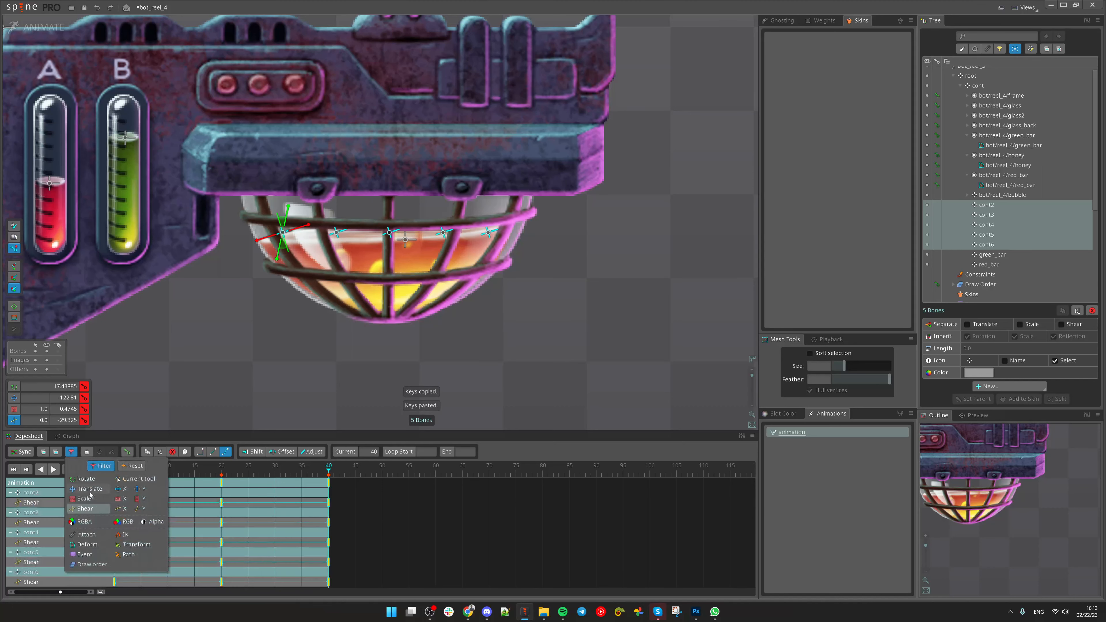
left_click(87, 479)
left_click(258, 466)
left_click(221, 483)
left_click_drag(222, 487, 249, 494)
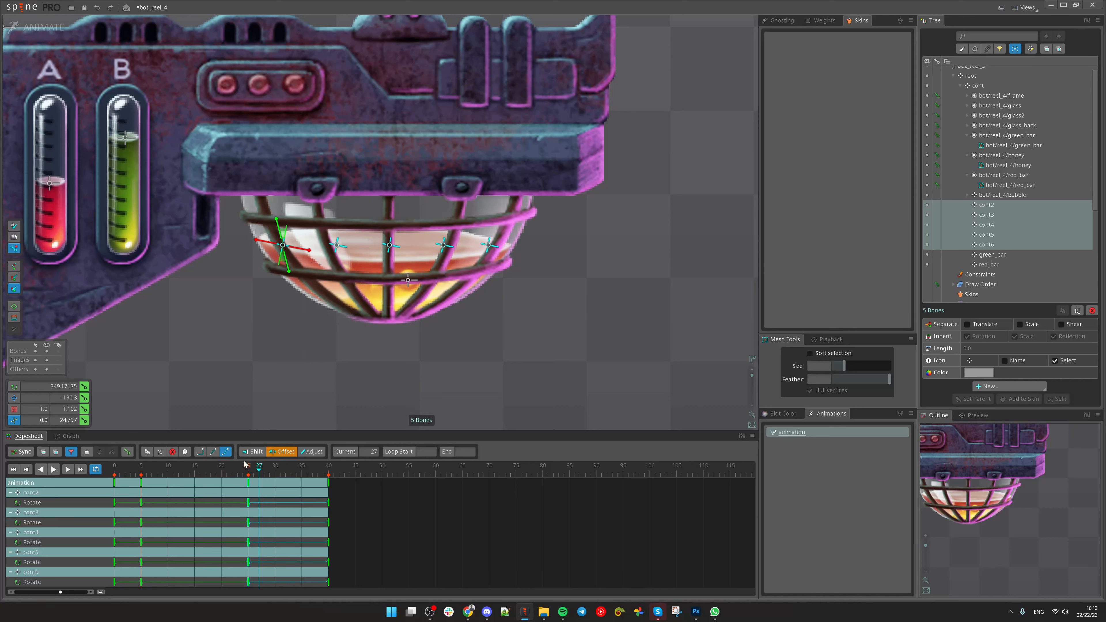
Offset only the Shear keys of cont2 to cont6 so the frame 20 key lands on frame 15, and clear the filter
left_click(71, 451)
left_click(85, 509)
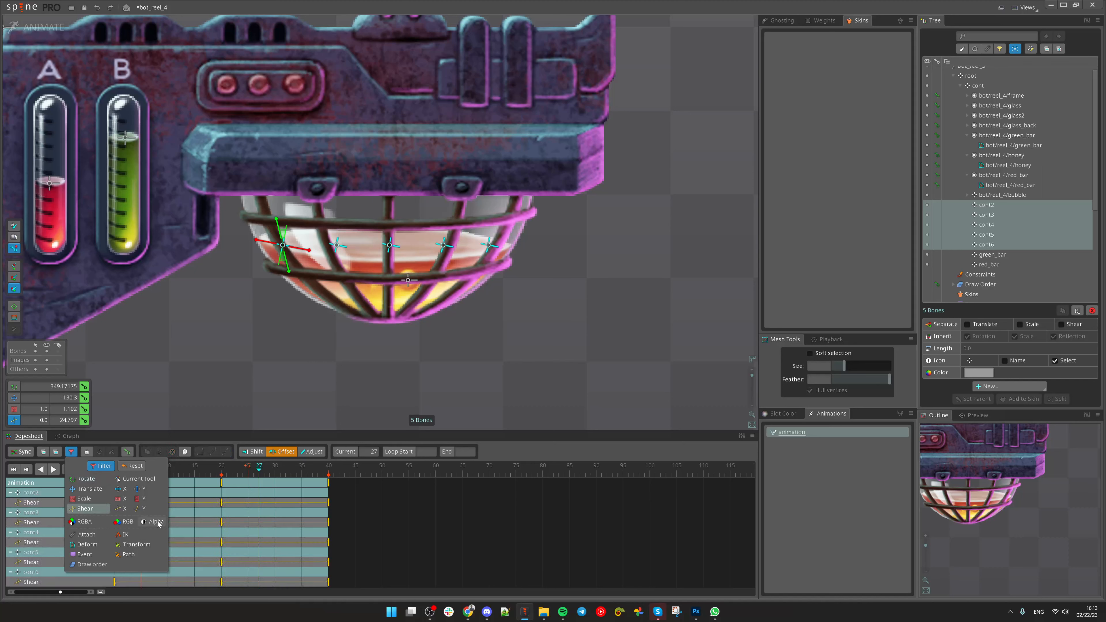
left_click(266, 514)
left_click_drag(222, 488, 194, 490)
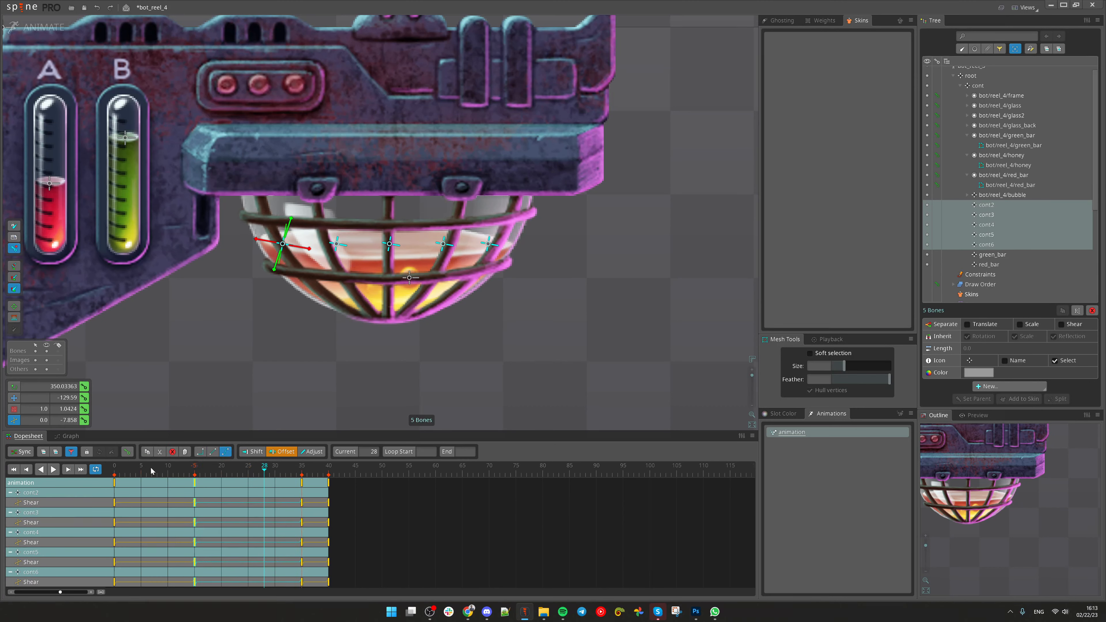
left_click(71, 451)
left_click(71, 451)
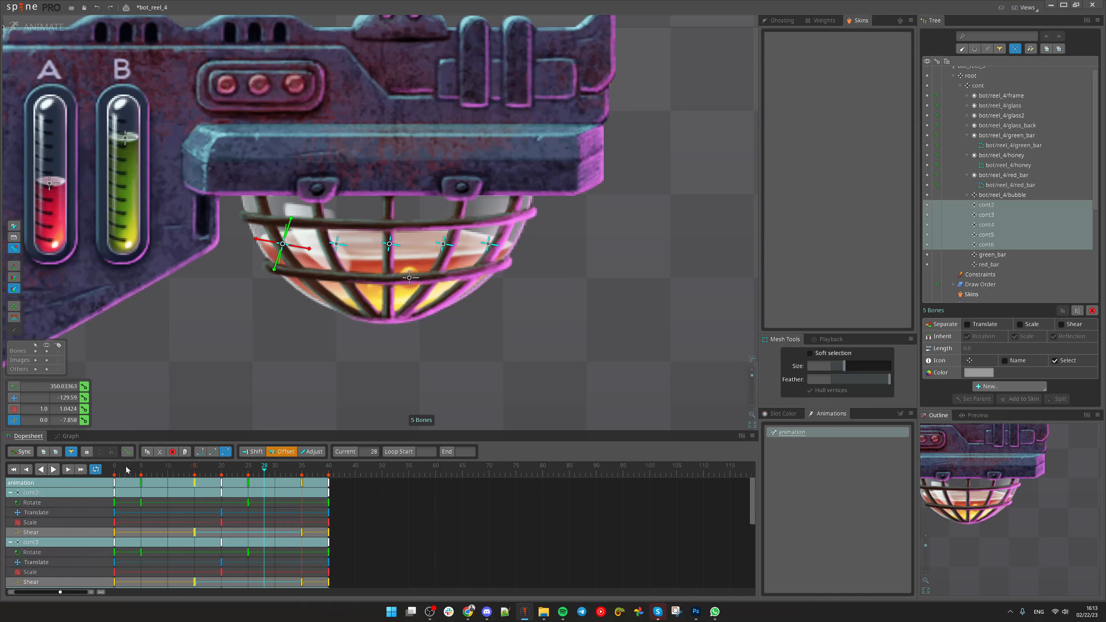
Offset the Scale keys of cont2 to cont6 from frame 20 to 15 and the Shear keys from frame 15 to 10
left_click_drag(529, 327, 470, 336)
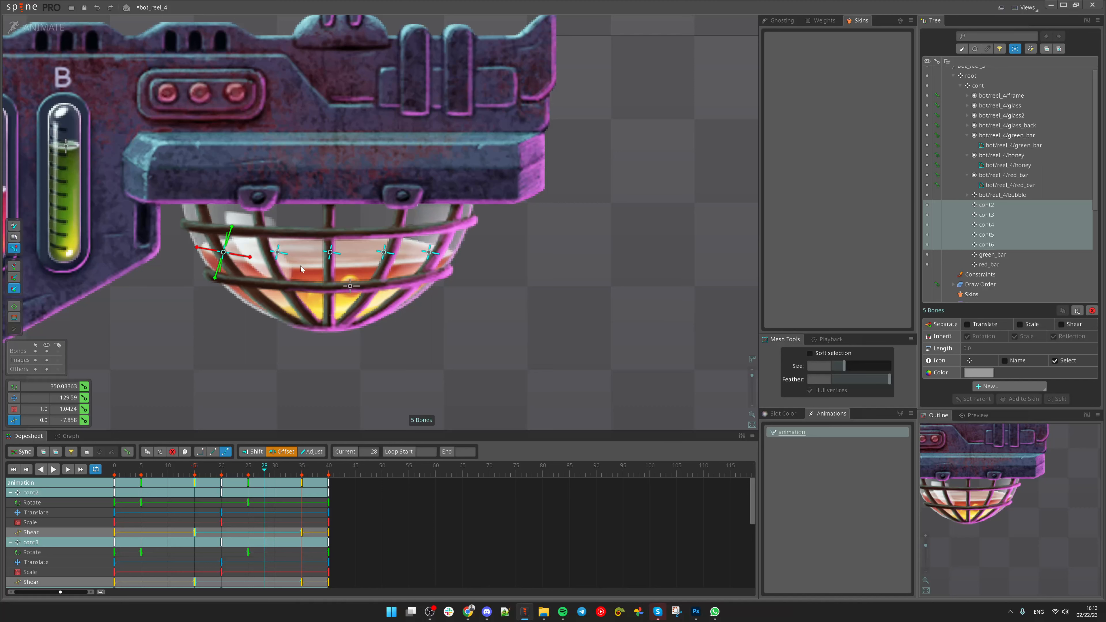
left_click(71, 451)
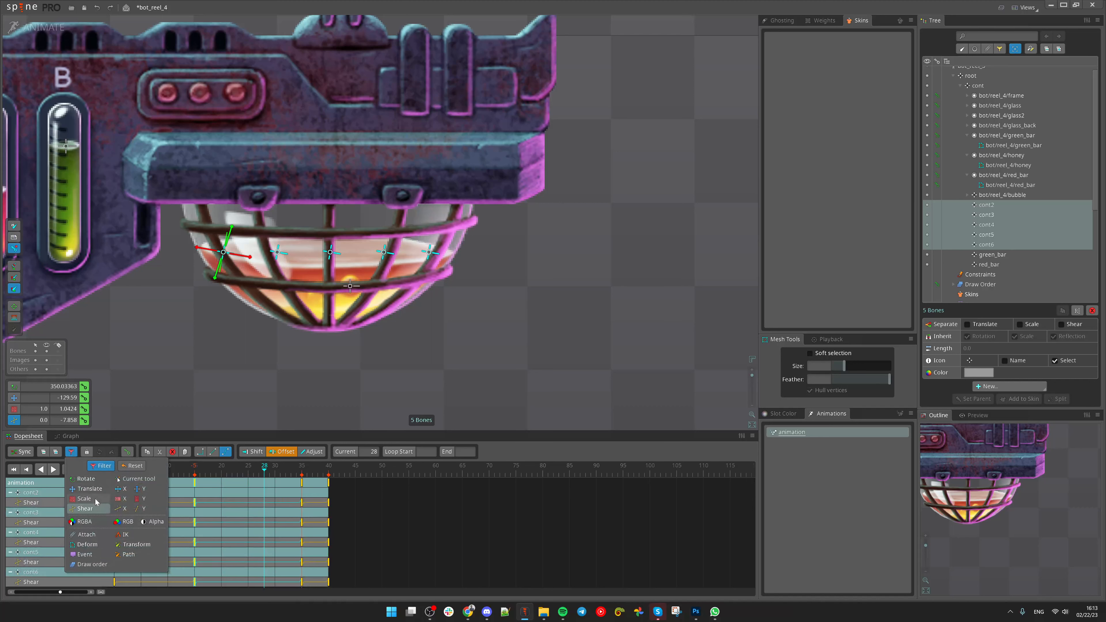
left_click(84, 498)
left_click_drag(222, 485, 206, 486)
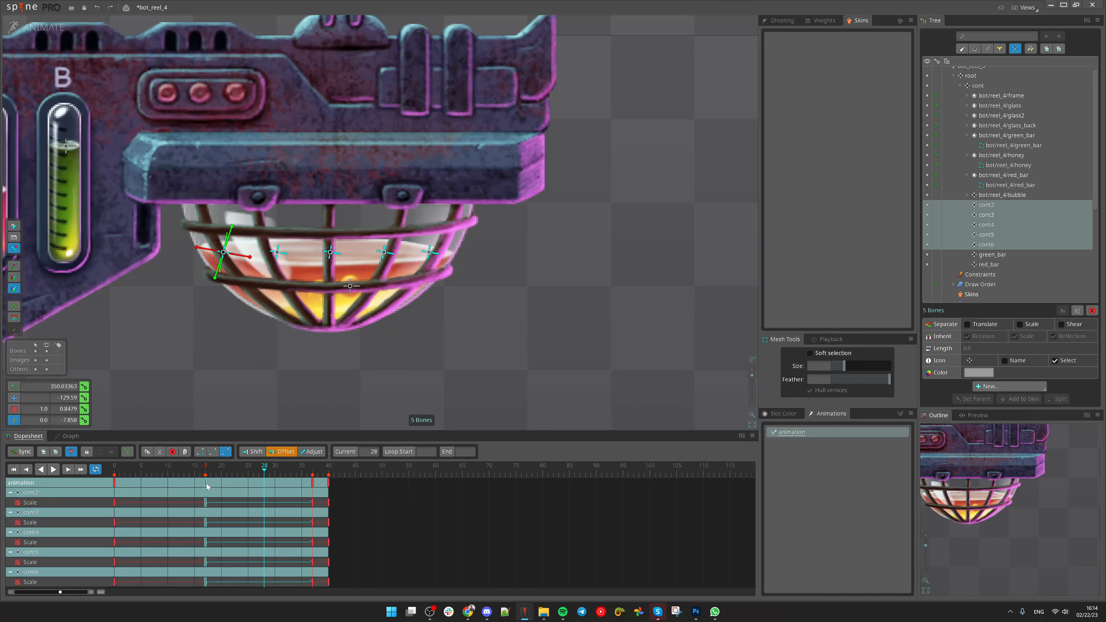
left_click_drag(207, 486, 169, 486)
left_click(71, 451)
left_click(85, 509)
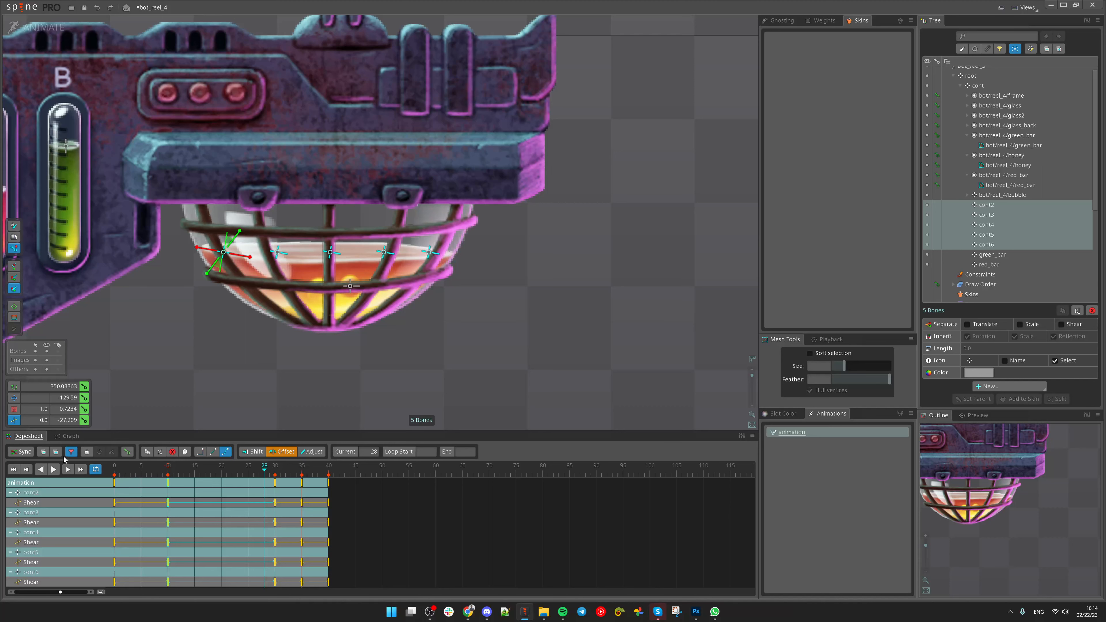
left_click(71, 451)
left_click(71, 451)
Offset all keys of cont3 to cont6 by progressively more frames, with cont5 shifted 15 frames and cont6 shifted 20
left_click(277, 253)
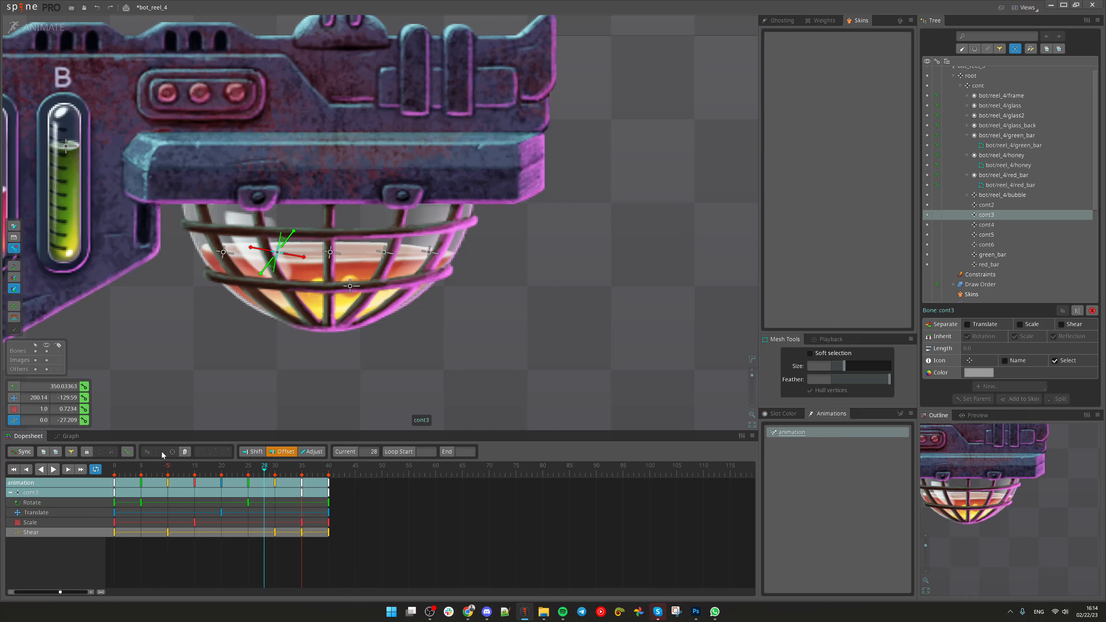
left_click_drag(116, 485, 194, 482)
left_click(332, 252)
left_click(383, 253)
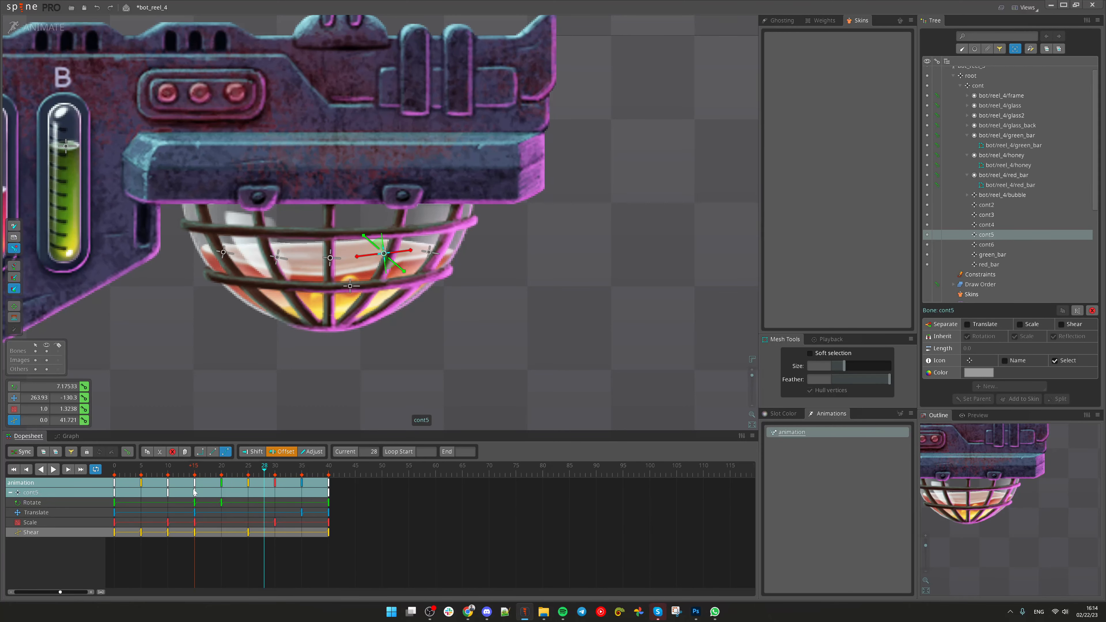
left_click(428, 252)
left_click_drag(116, 483, 221, 492)
Play the animation with the bones hidden and examine the honey's sloshing motion up close
scroll(469, 377, "down", 1)
scroll(487, 357, "down", 2)
key("space")
left_click(46, 351)
scroll(341, 129, "up", 3)
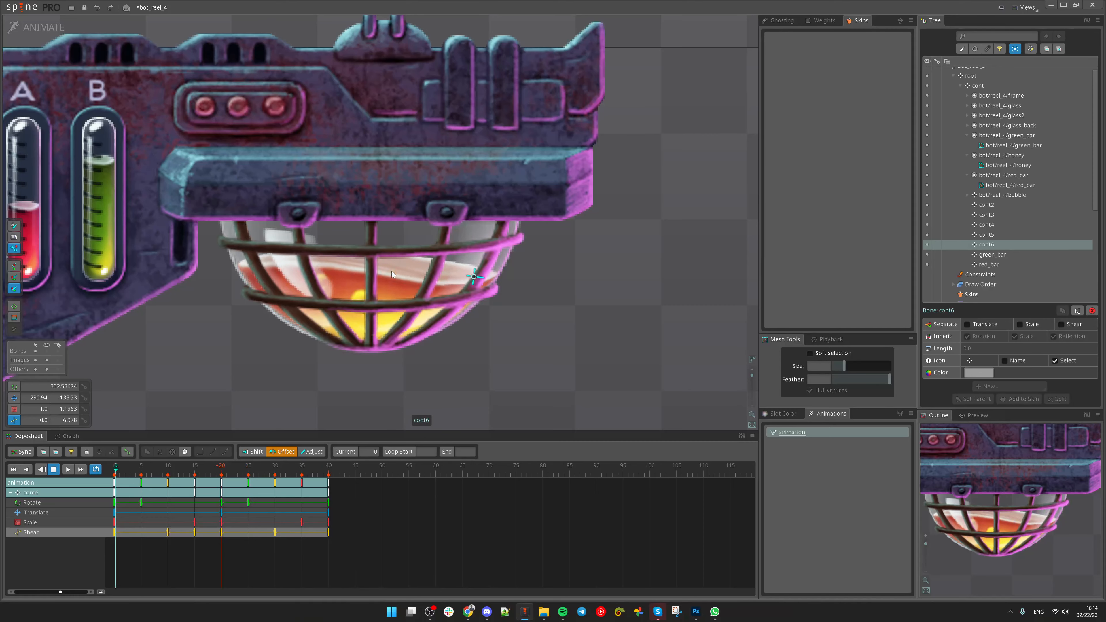